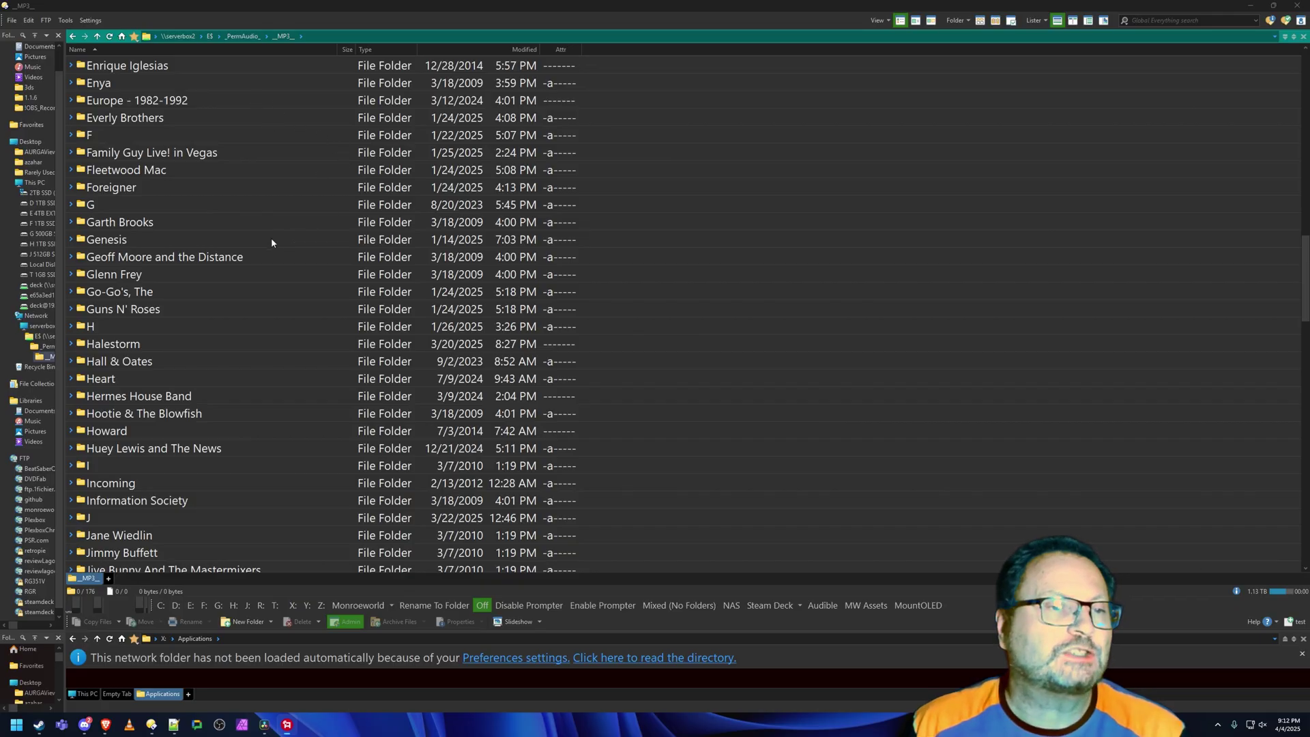
# Zoom the _MP3_ folder list to 130% and scroll through its category and artist folders
pyautogui.keyDown('ctrl'); pyautogui.scroll(3, 659, 358); pyautogui.keyUp('ctrl')
pyautogui.scroll(20, 655, 352)
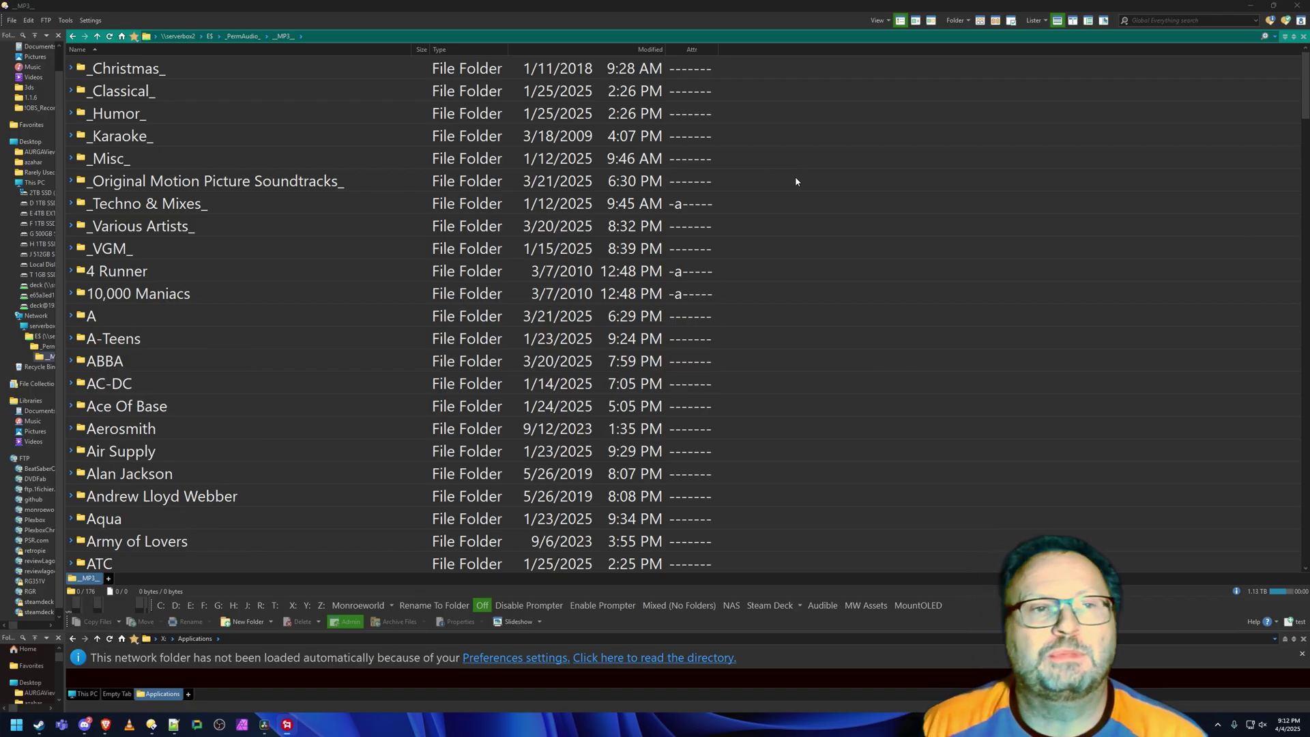
pyautogui.scroll(-4, 796, 182)
pyautogui.scroll(-8, 795, 182)
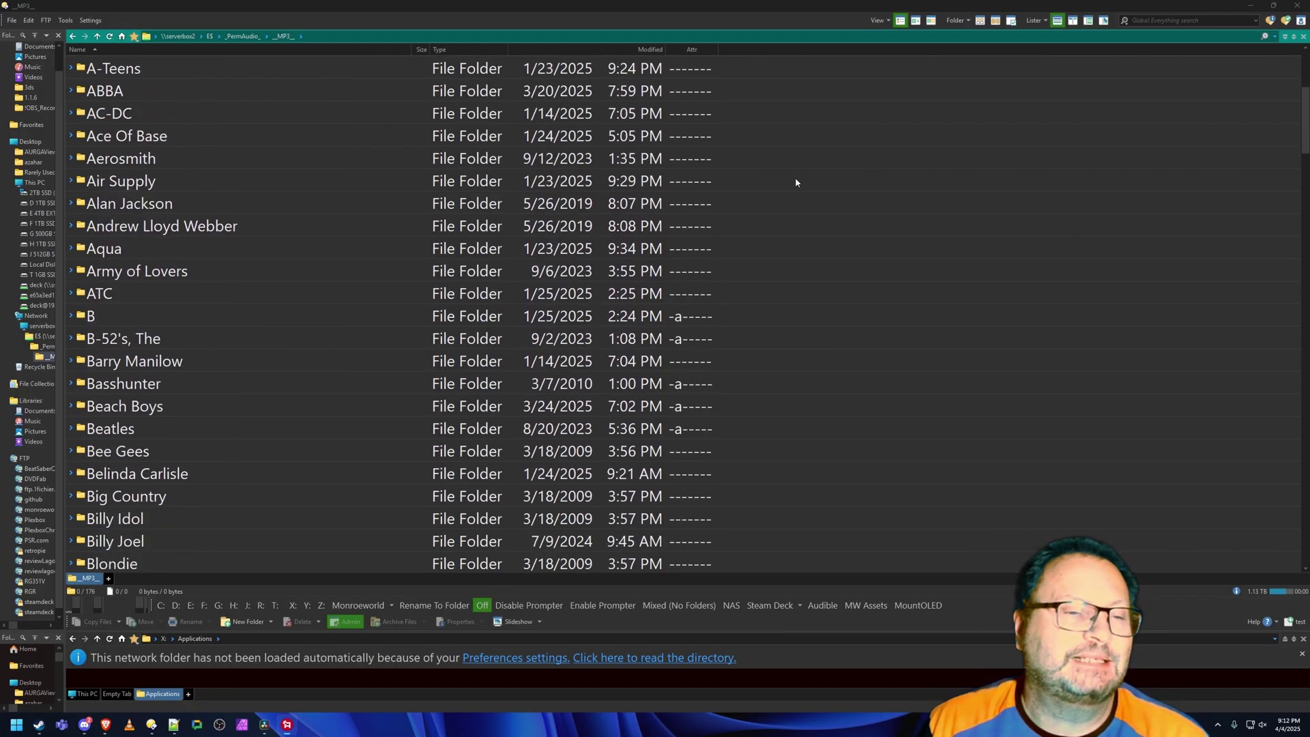
pyautogui.scroll(-4, 795, 182)
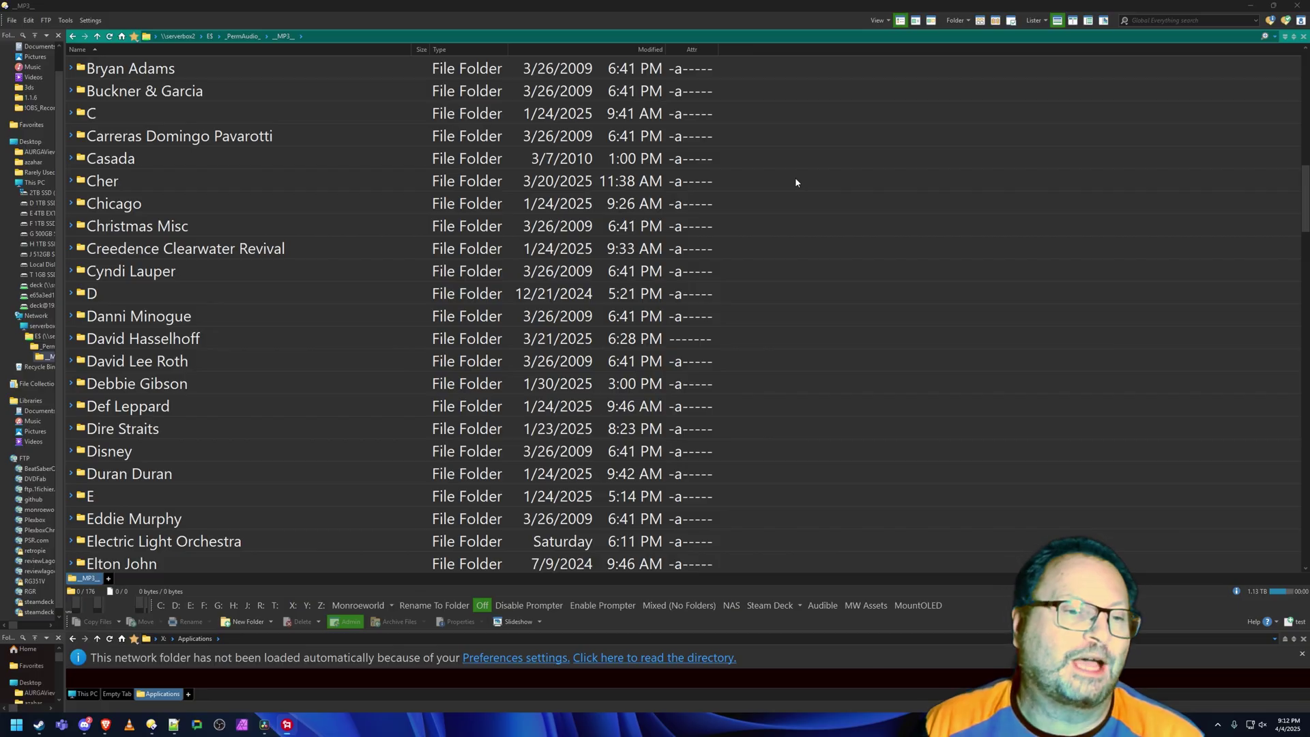
pyautogui.scroll(-10, 796, 182)
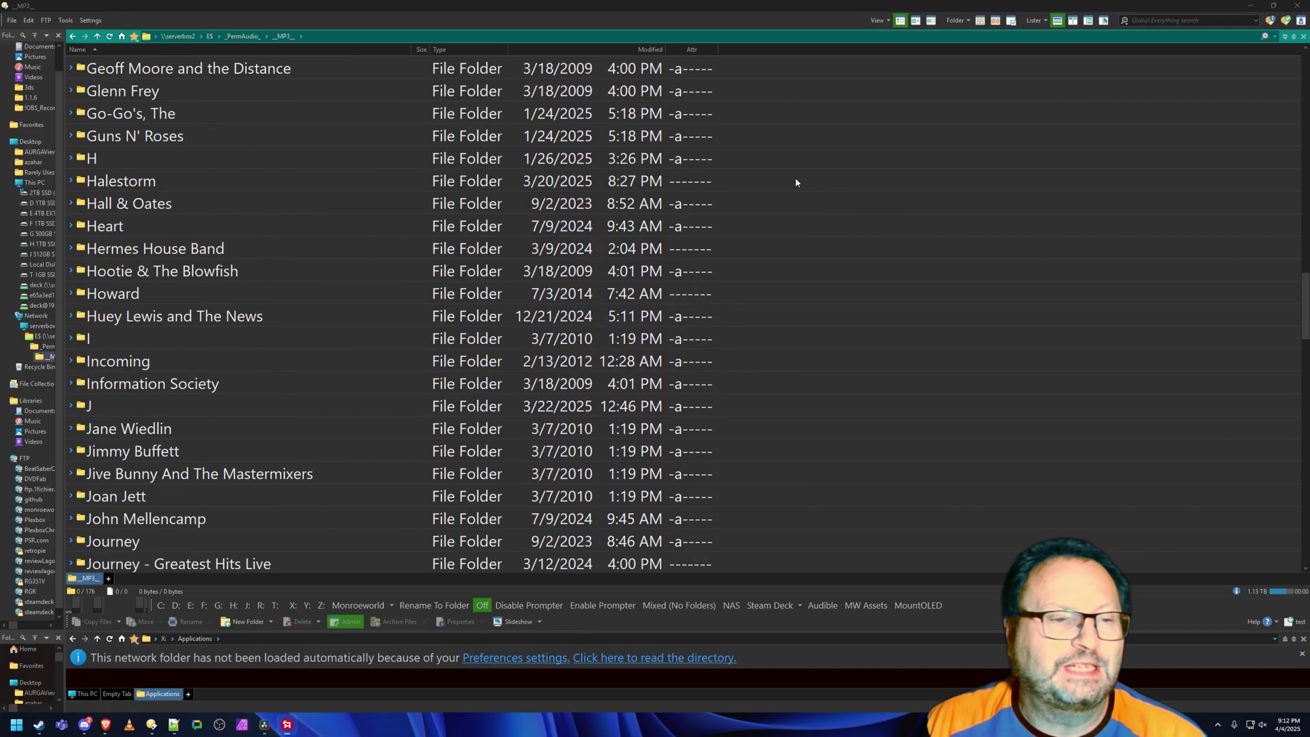
pyautogui.scroll(1, 786, 216)
pyautogui.scroll(20, 785, 216)
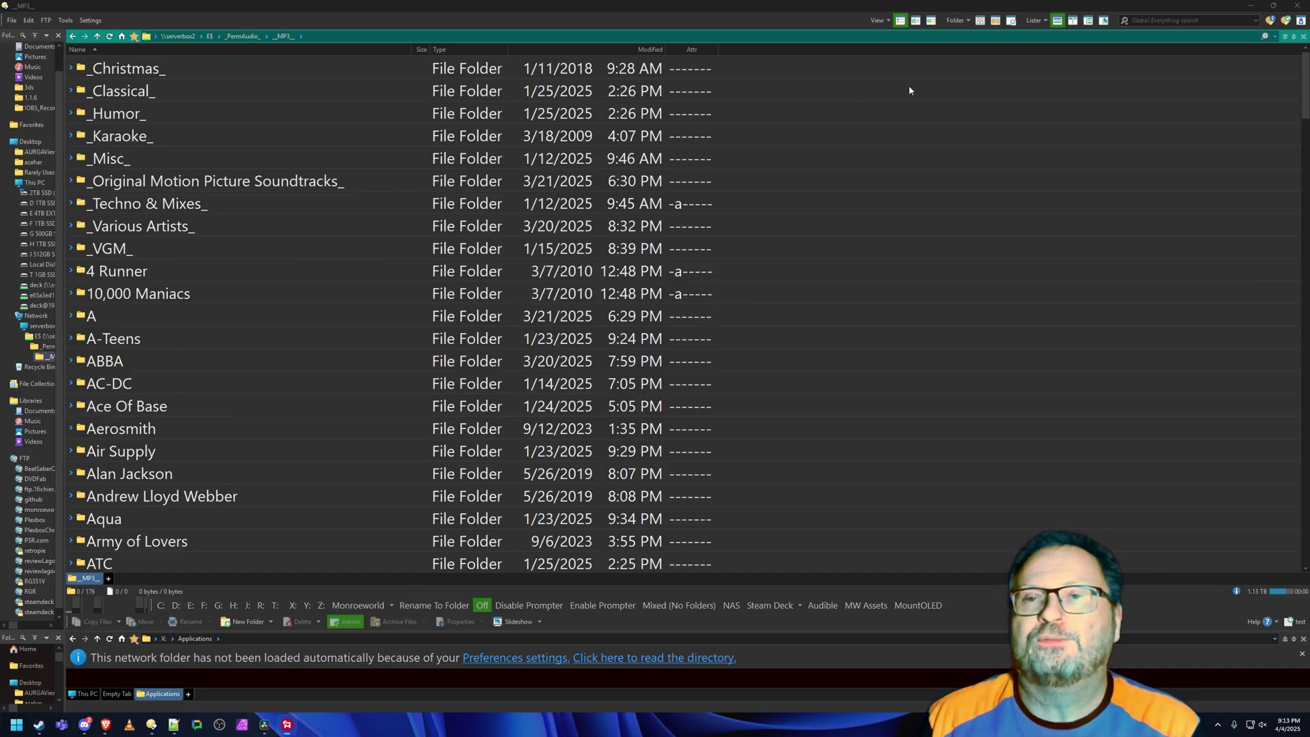
# Set the folder mode to Mixed (No Folders) and widen the Name column to show full names
pyautogui.click(981, 21)
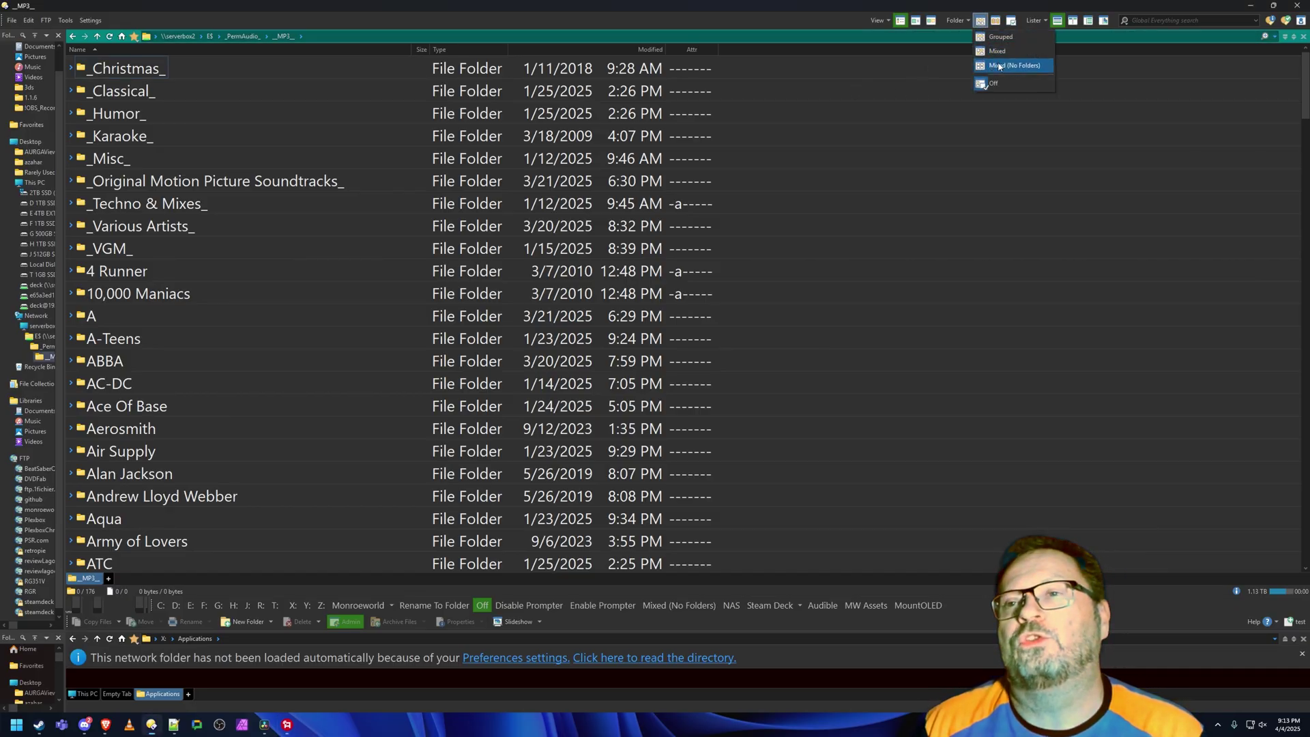
pyautogui.click(1000, 67)
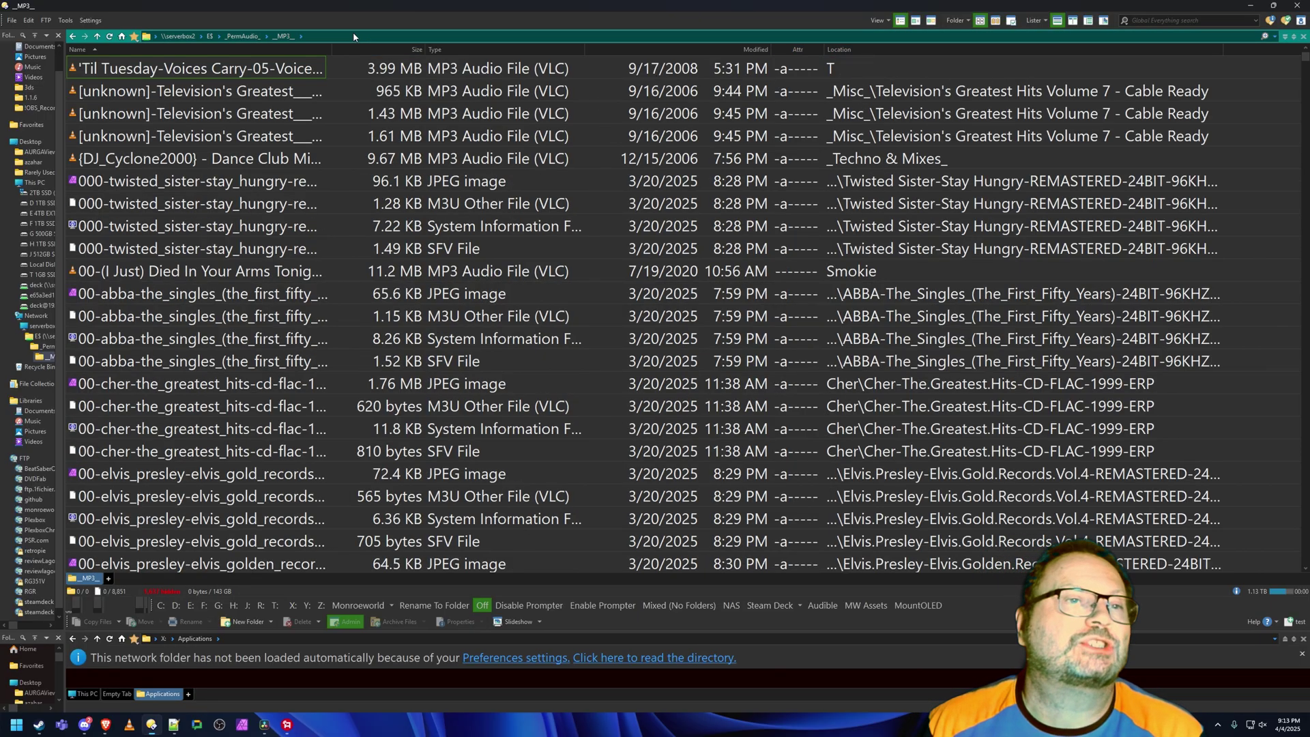
pyautogui.moveTo(332, 49); pyautogui.dragTo(574, 69)
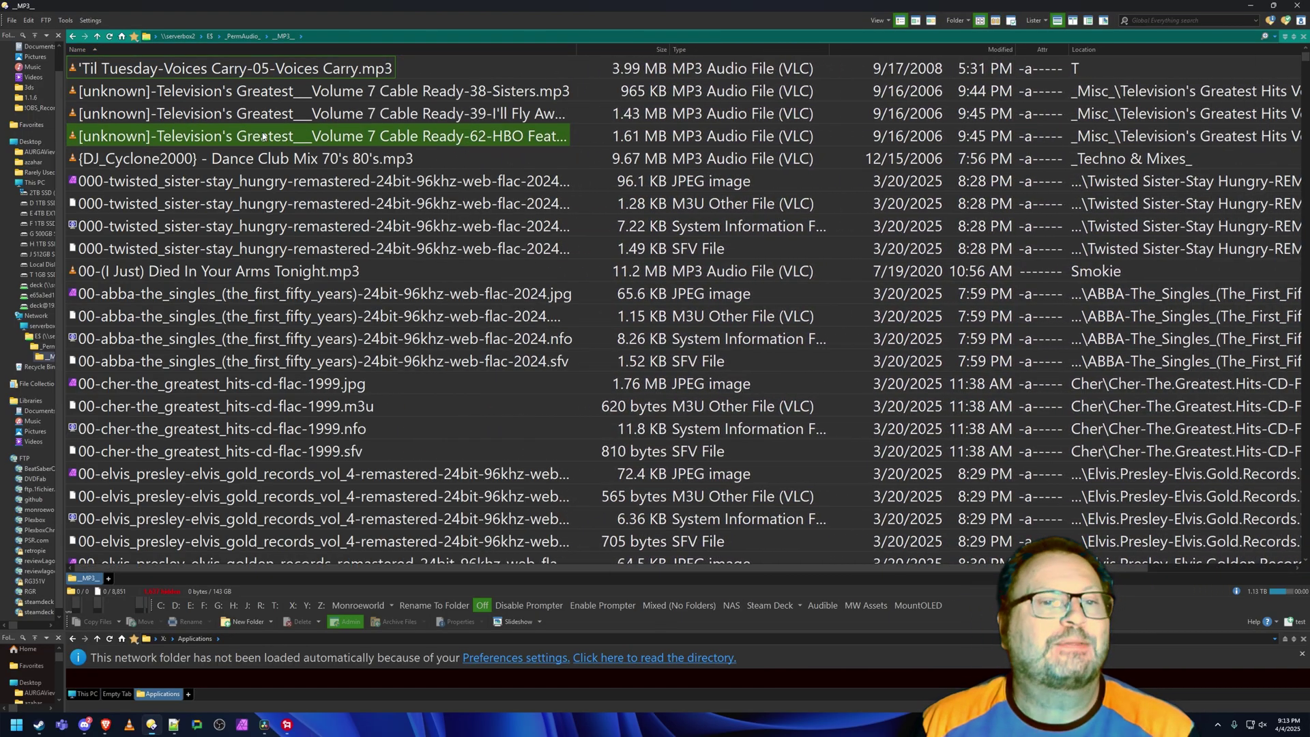
# Scroll through the flat list of MP3, FLAC and companion files from every subfolder
pyautogui.scroll(-20, 256, 127)
pyautogui.scroll(-20, 256, 128)
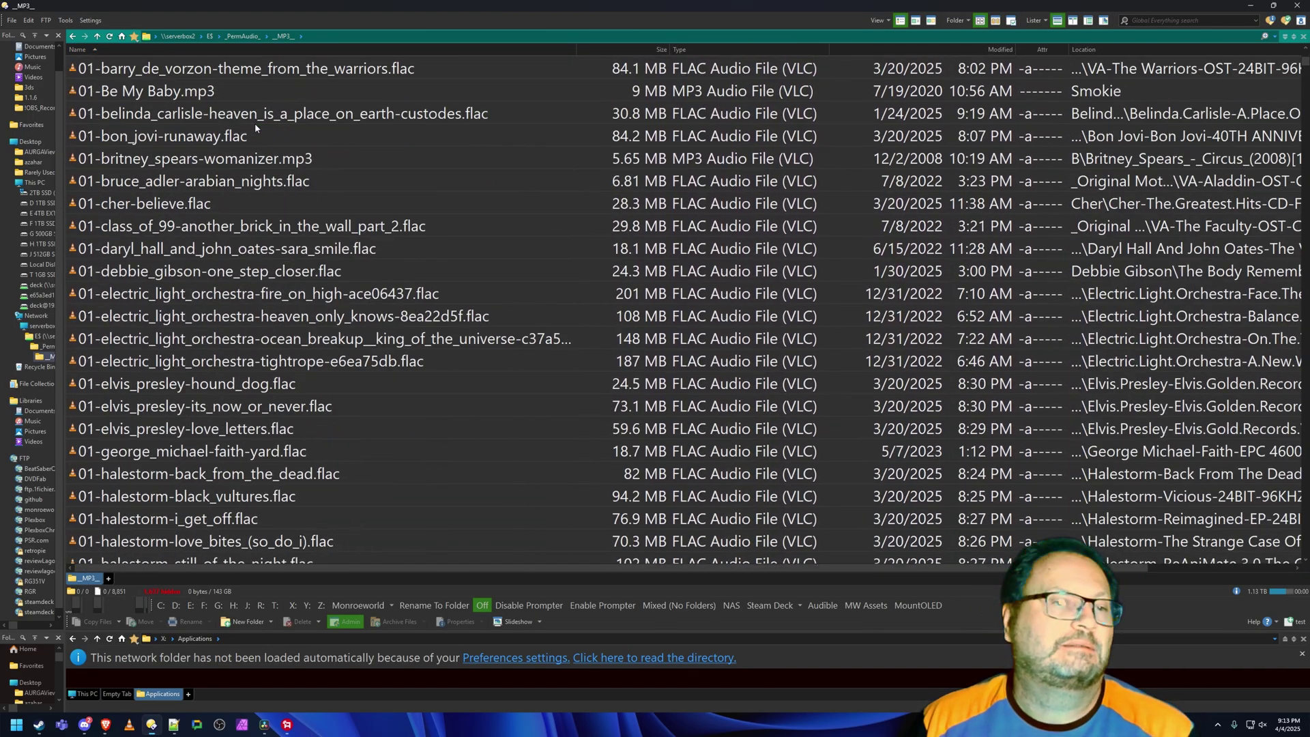
pyautogui.scroll(-20, 256, 127)
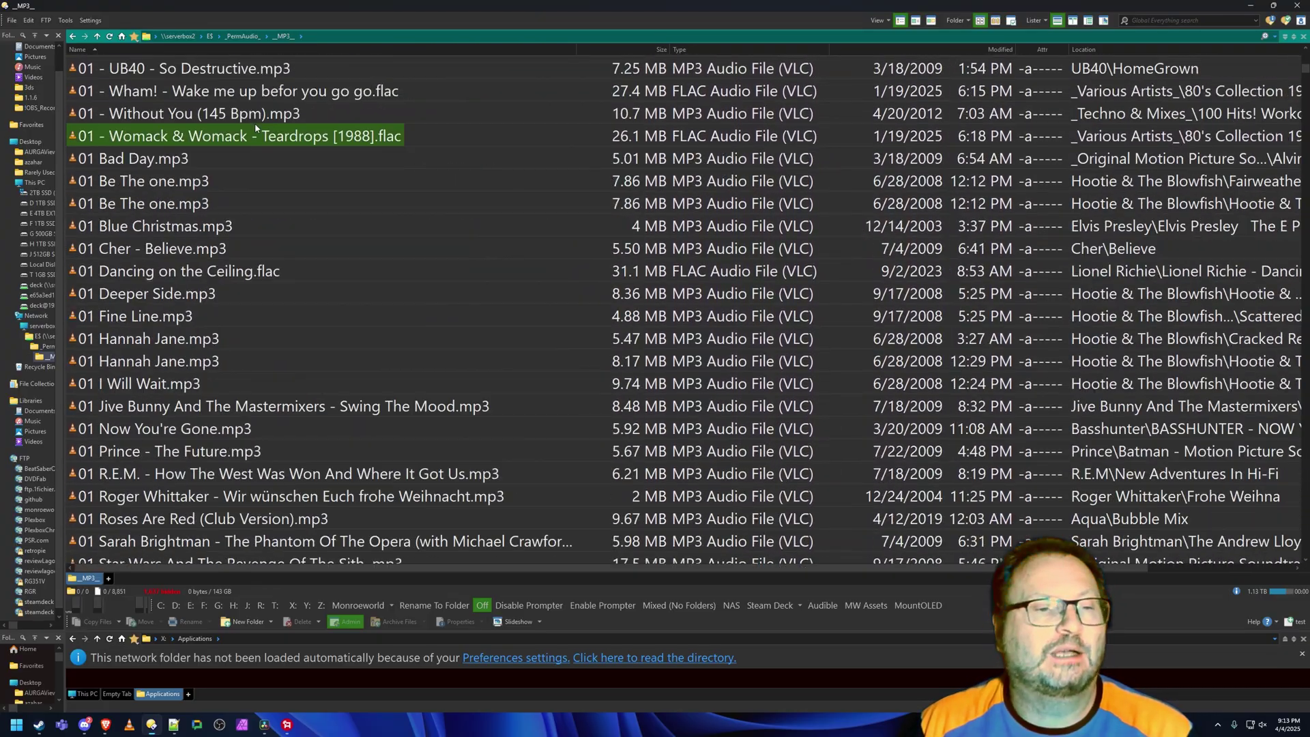
pyautogui.scroll(-5, 255, 123)
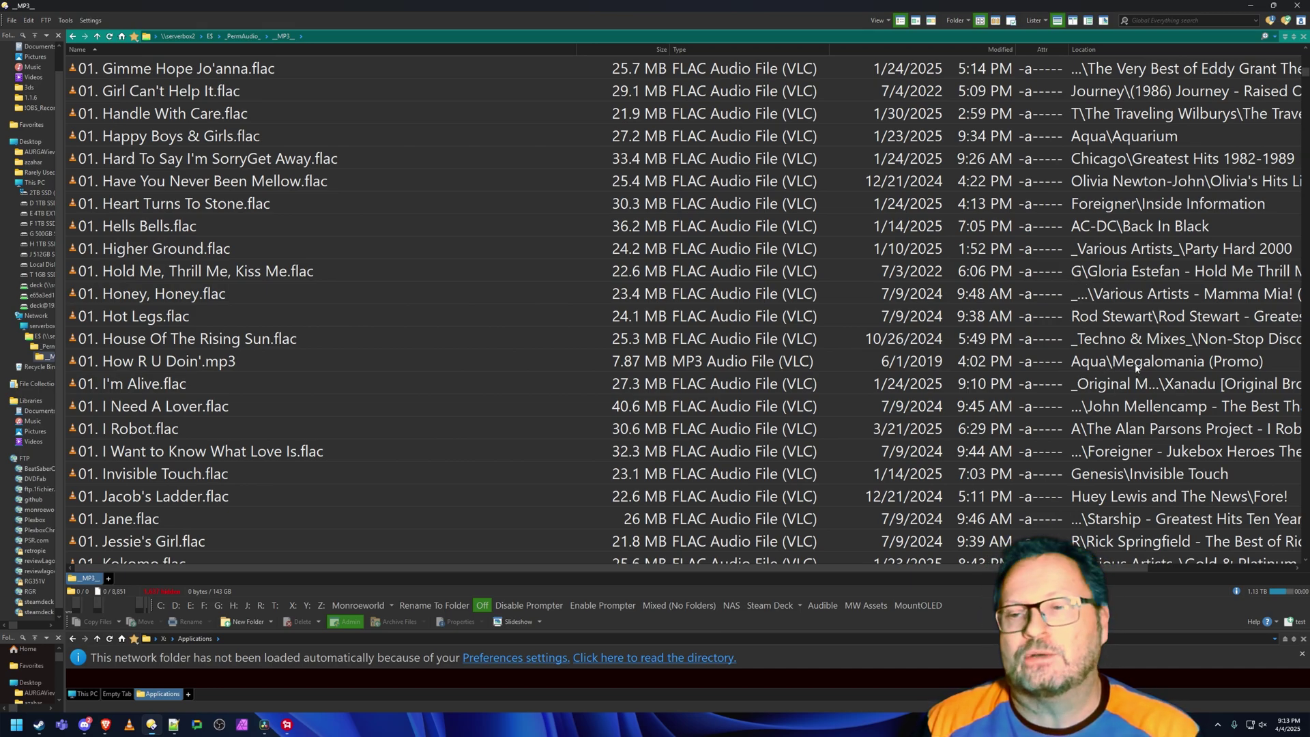
pyautogui.scroll(20, 238, 179)
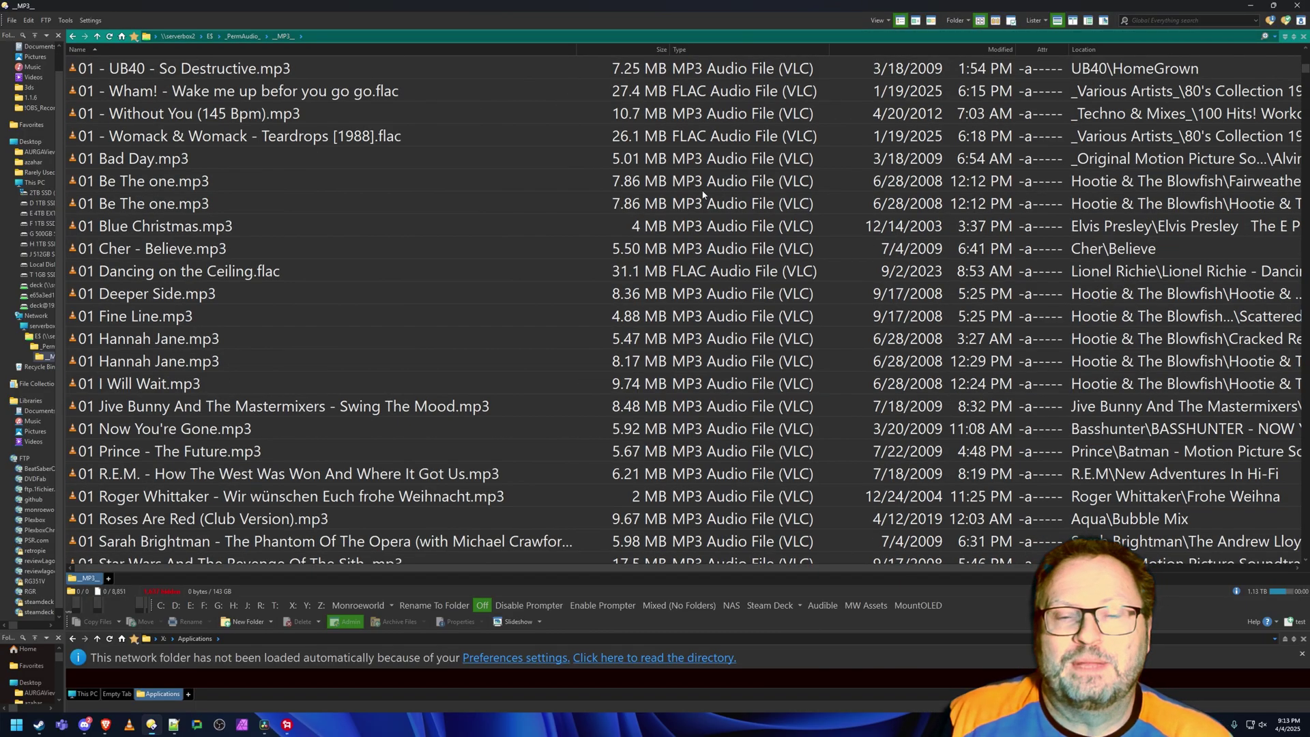
pyautogui.scroll(15, 699, 196)
pyautogui.scroll(20, 700, 196)
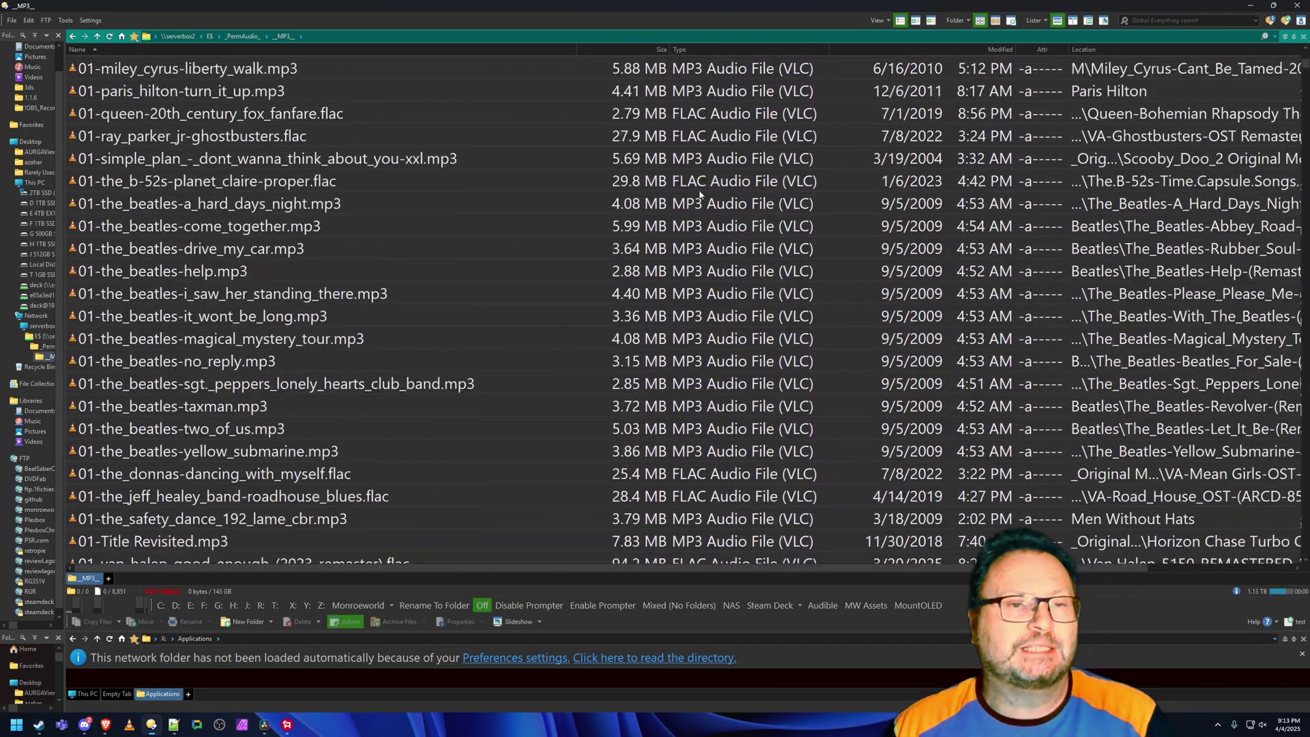
pyautogui.scroll(20, 700, 196)
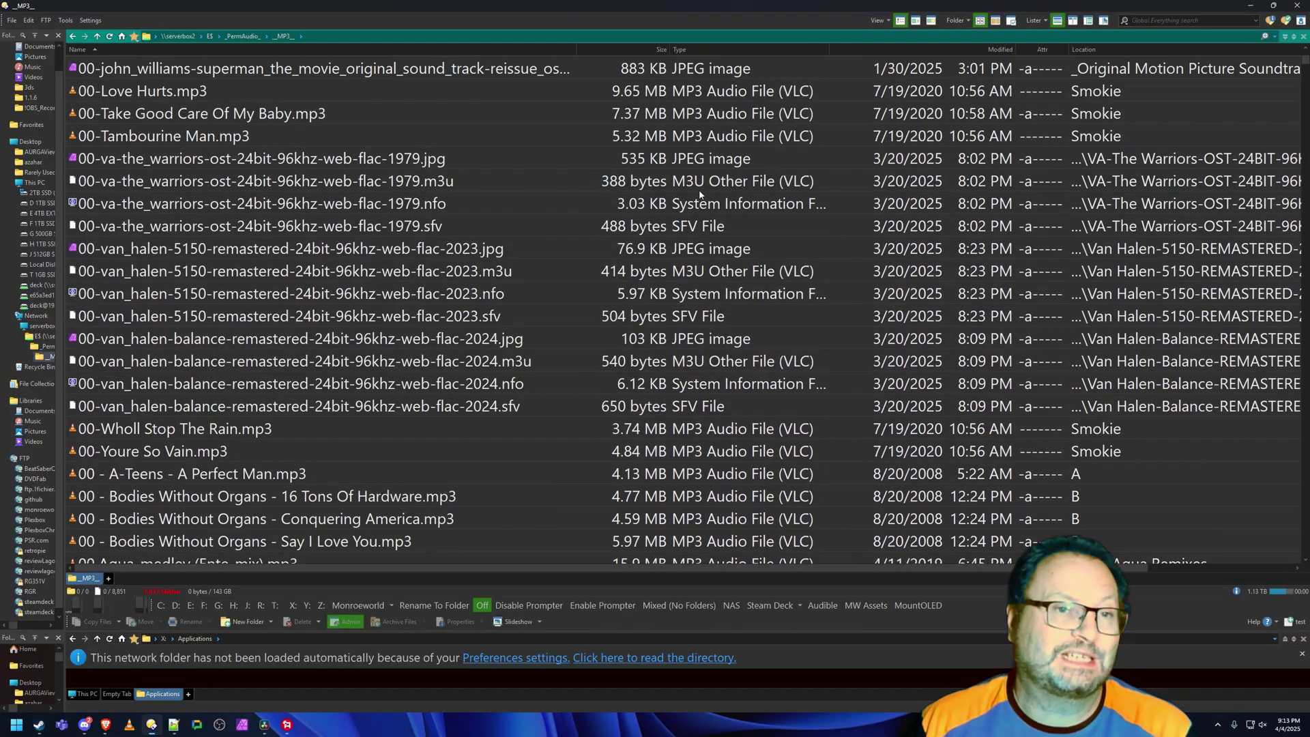
pyautogui.scroll(10, 699, 196)
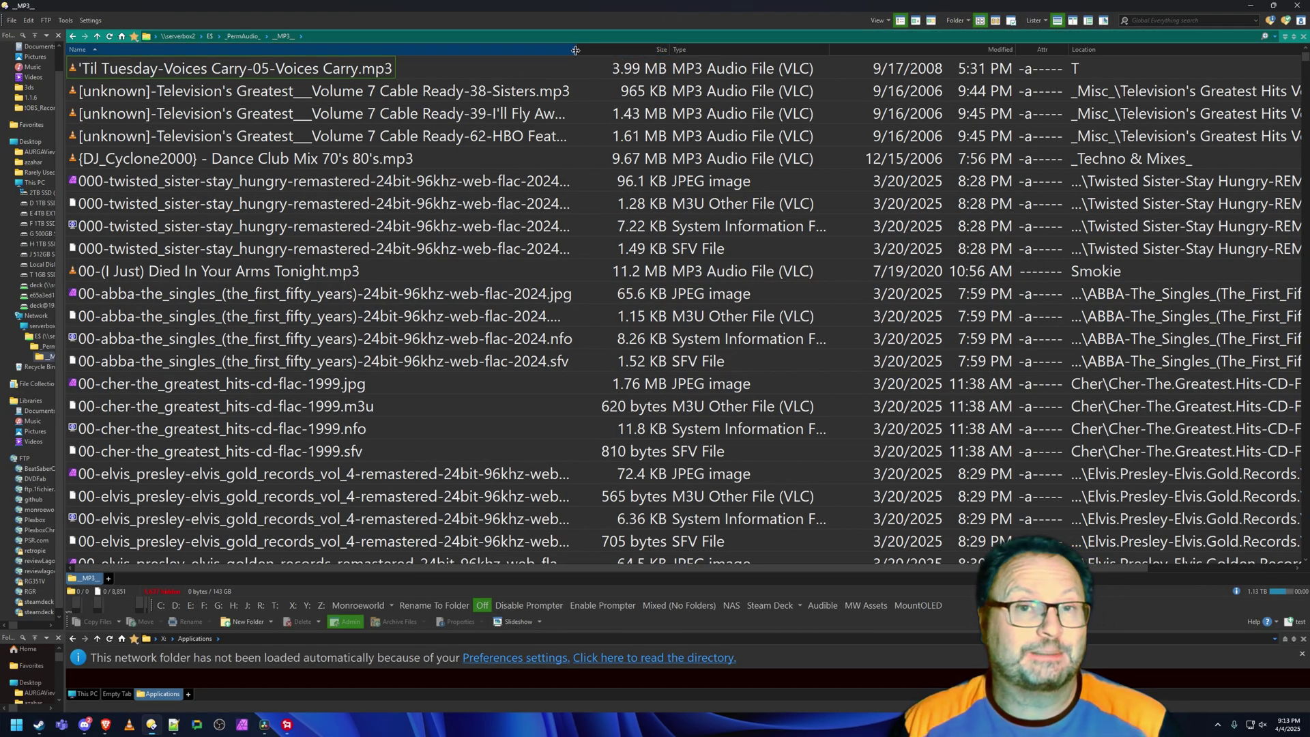
# Add the Music > Title column to the file list from the column header menu
pyautogui.rightClick(481, 45)
pyautogui.moveTo(517, 177)
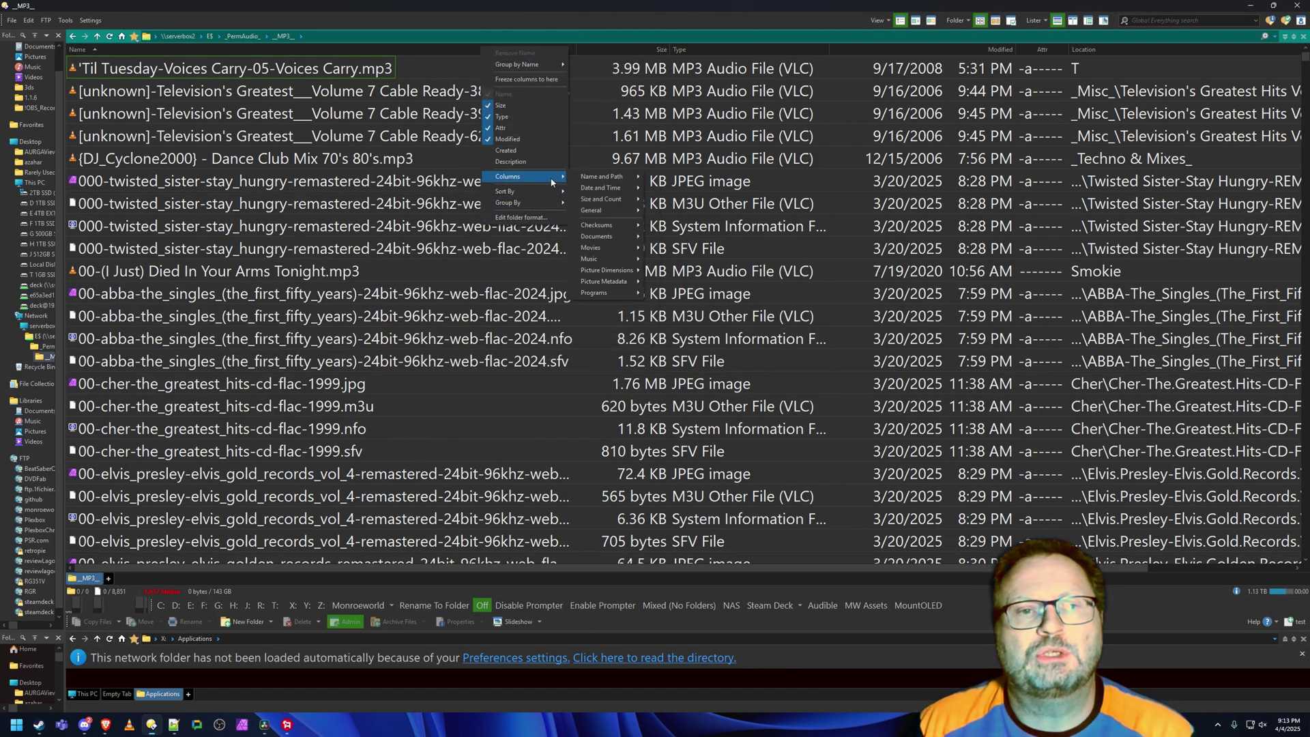
pyautogui.moveTo(596, 261)
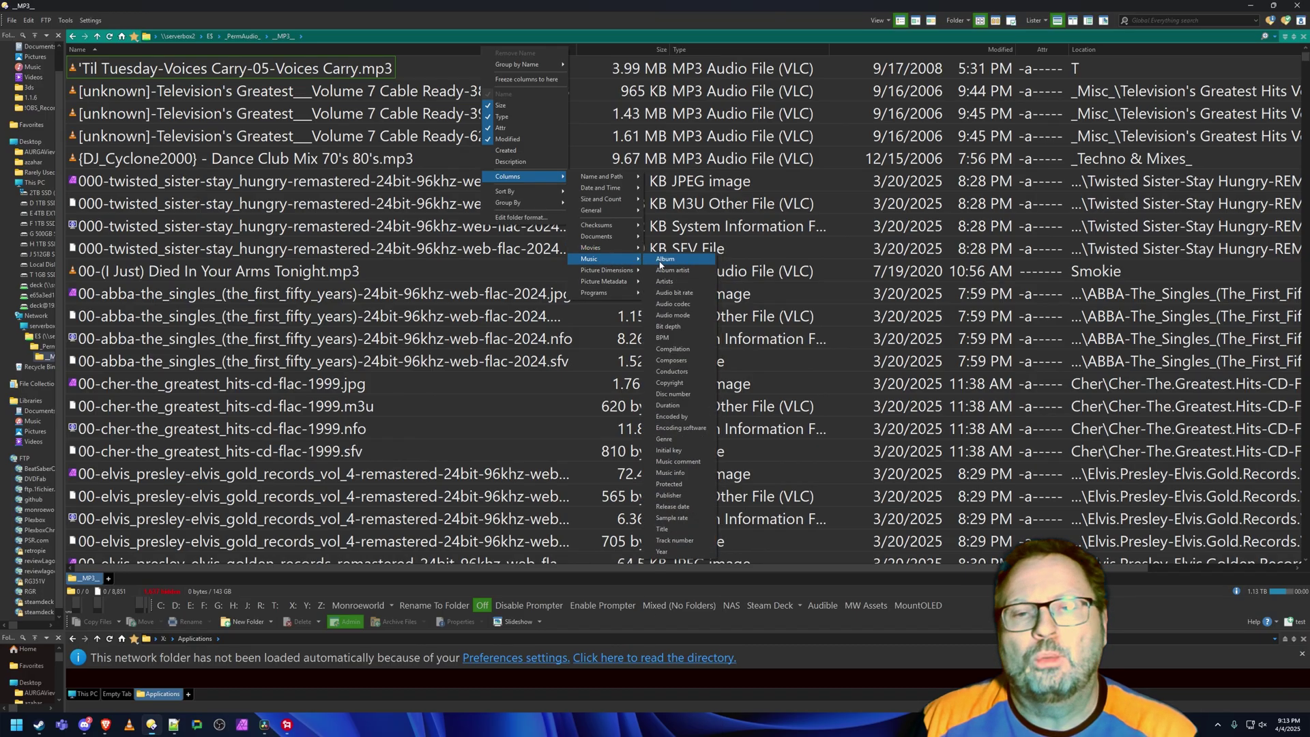
pyautogui.click(680, 530)
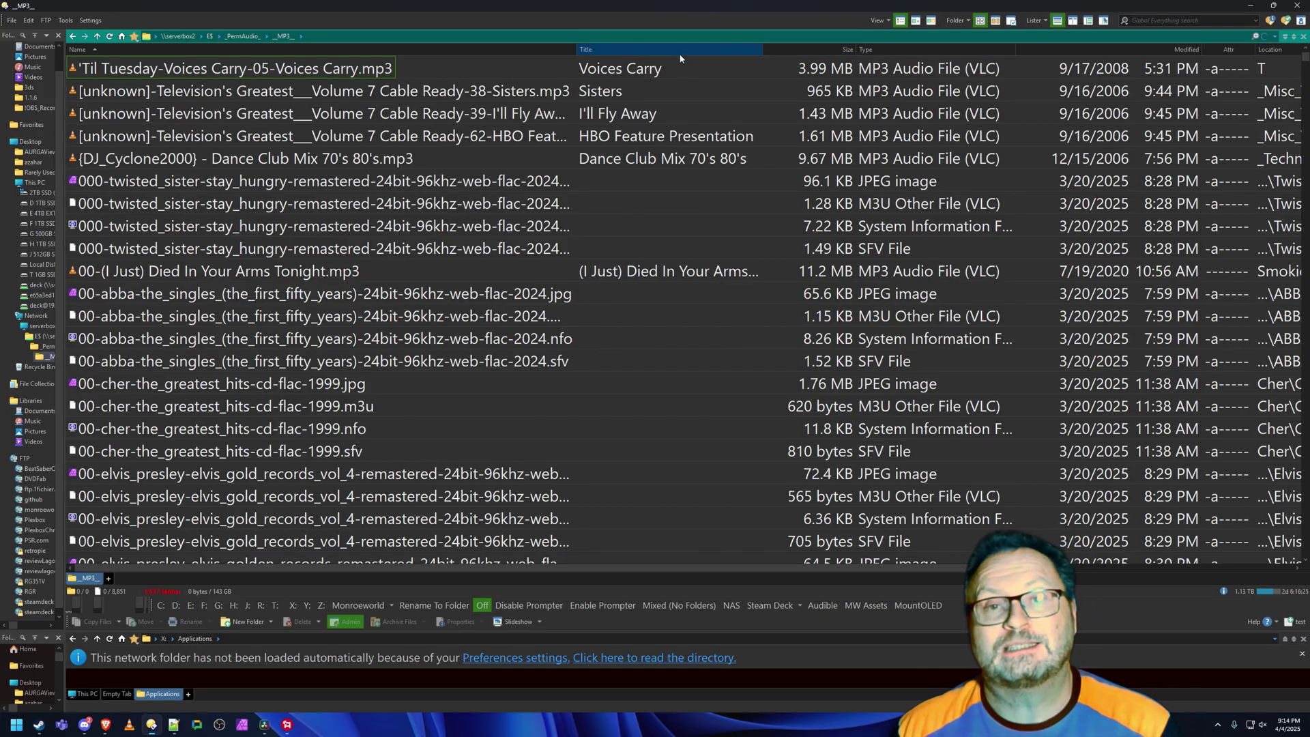
# Sort the file list by Title and scroll down through the tracks
pyautogui.click(677, 49)
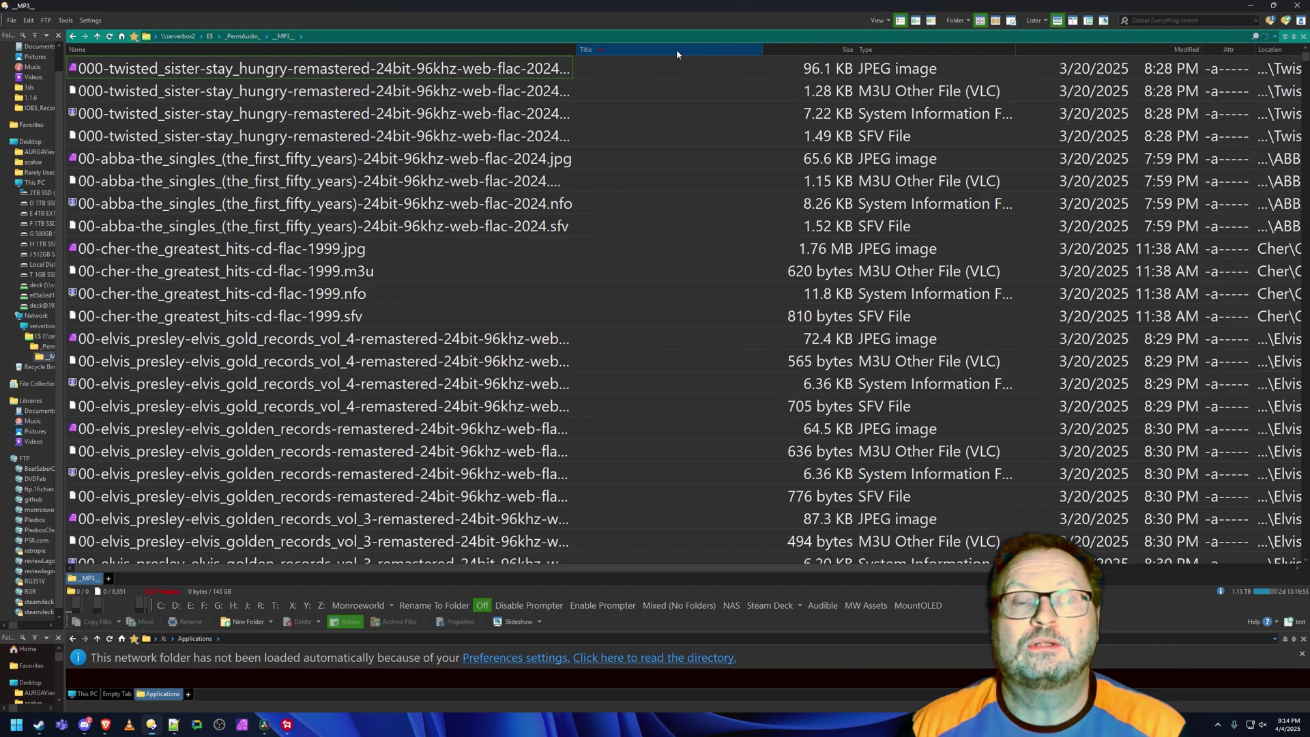
pyautogui.scroll(-12, 936, 156)
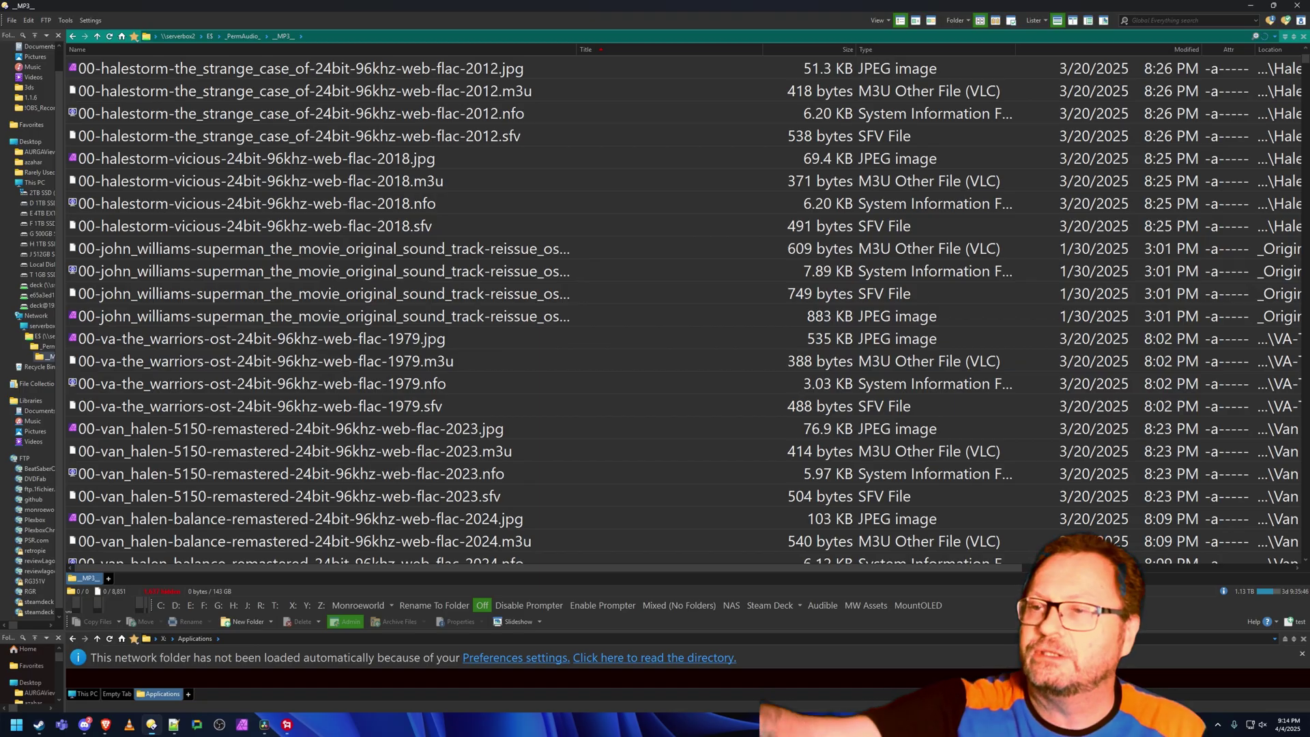
pyautogui.moveTo(1304, 66)
pyautogui.mouseDown()
pyautogui.moveTo(1305, 77)
pyautogui.moveTo(1308, 44)
pyautogui.moveTo(1304, 63)
pyautogui.mouseUp()
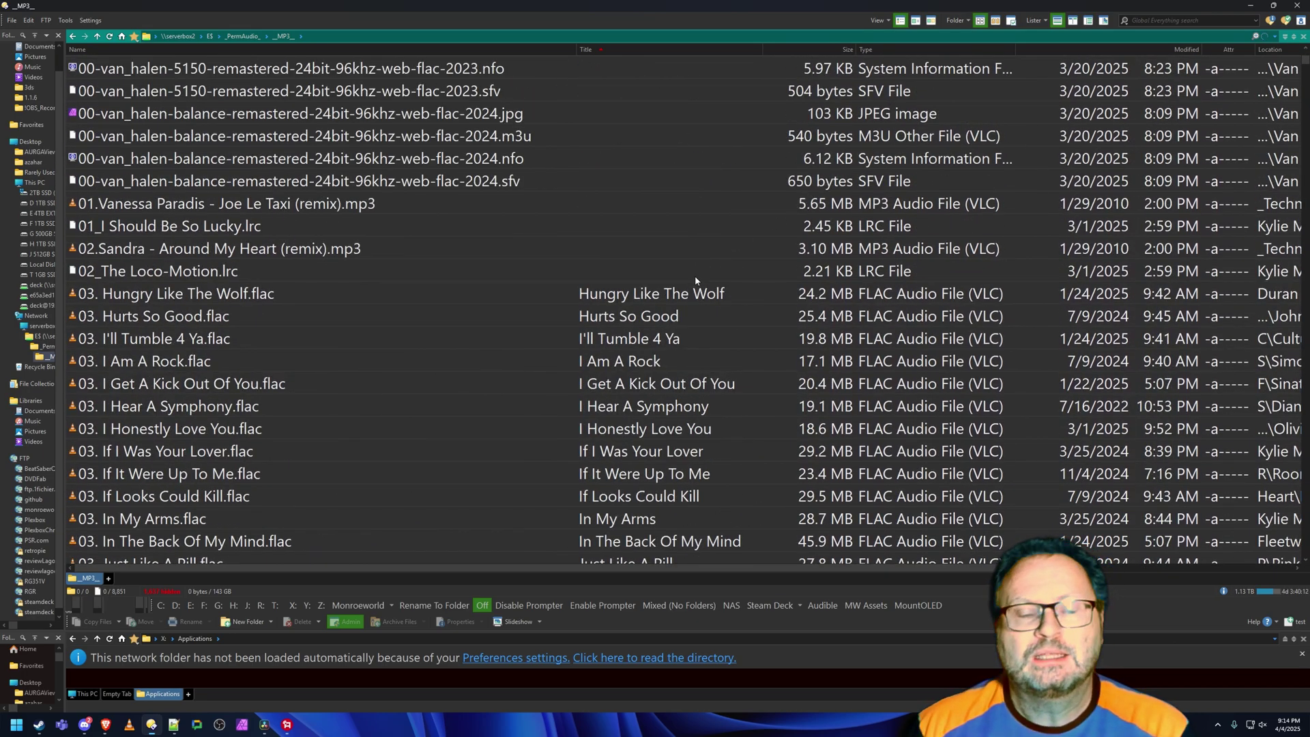
pyautogui.scroll(-2, 694, 282)
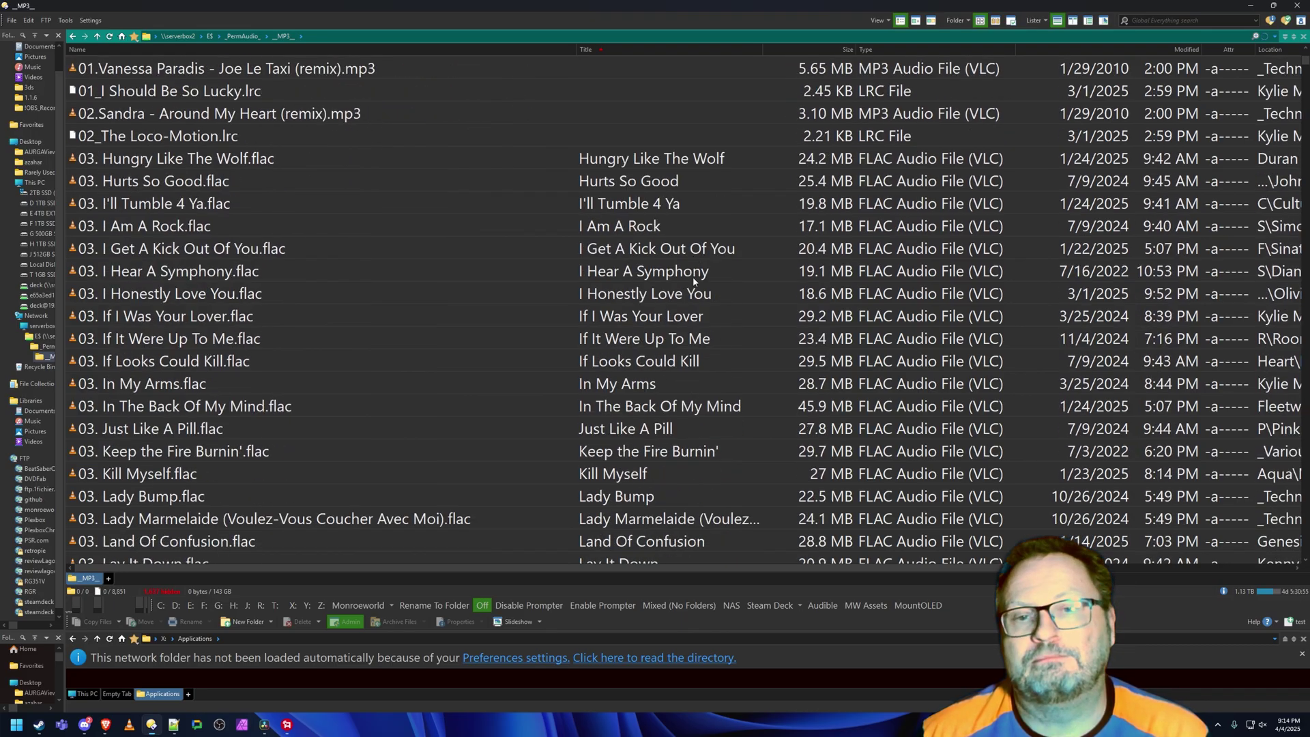
pyautogui.scroll(-3, 693, 232)
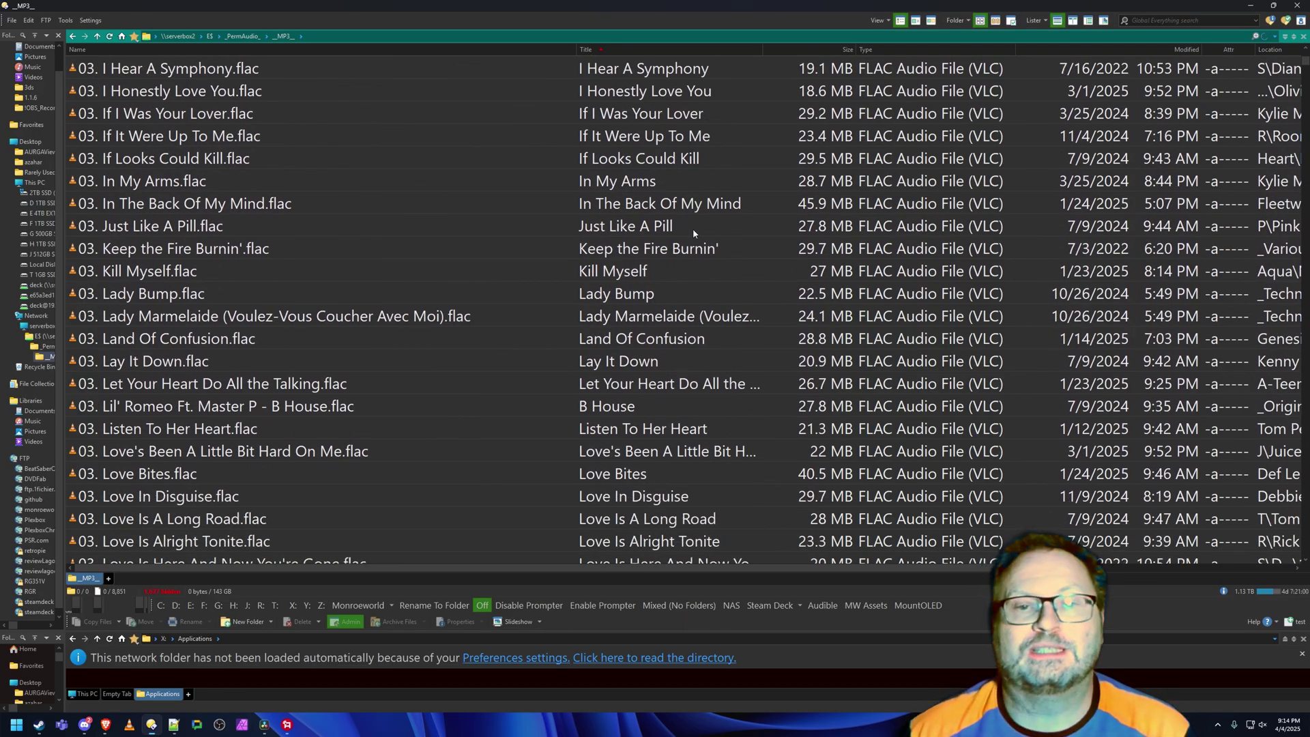
pyautogui.scroll(-2, 693, 233)
pyautogui.scroll(-2, 693, 233)
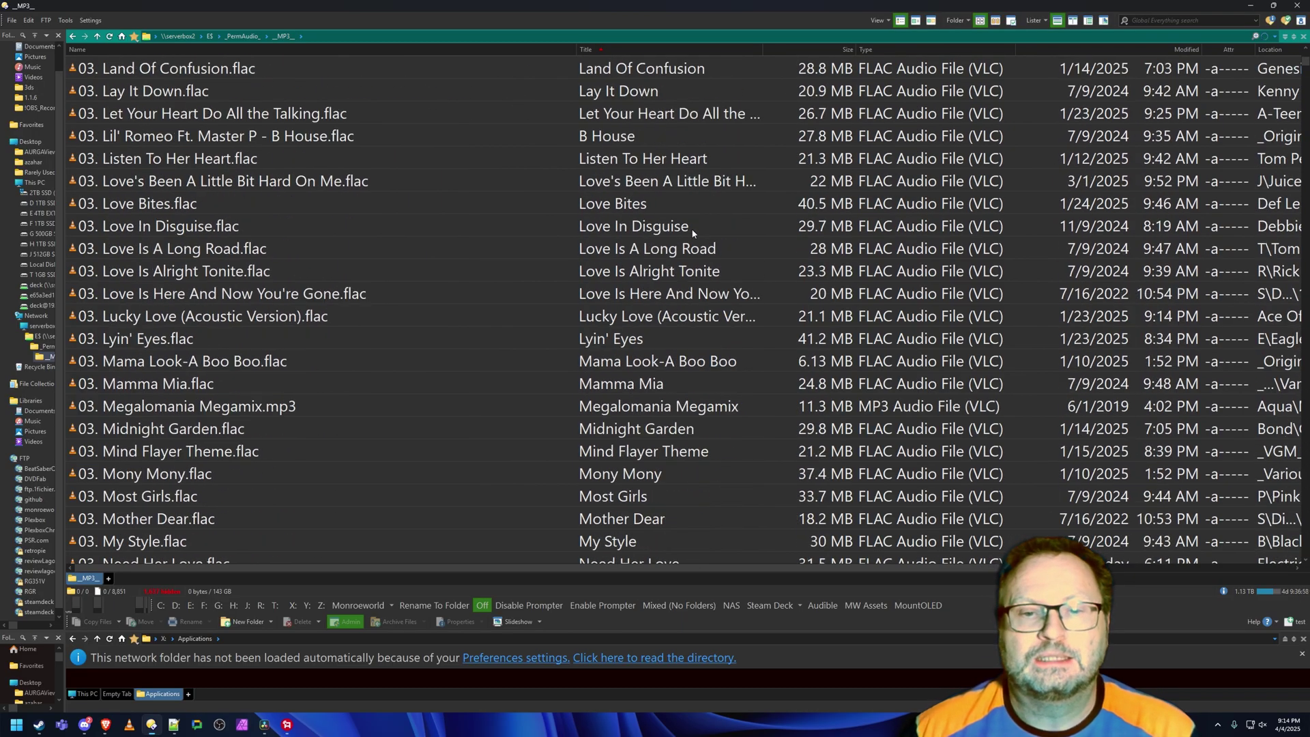
pyautogui.scroll(-2, 693, 233)
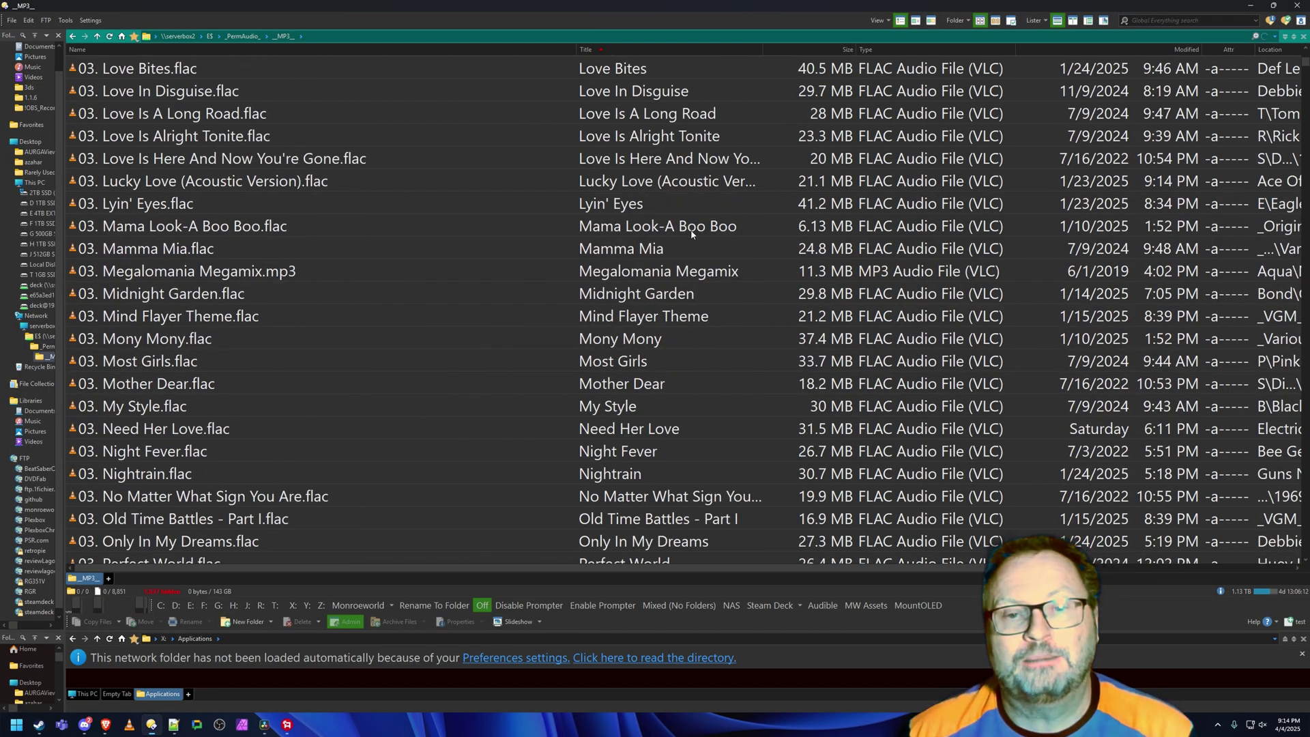
pyautogui.scroll(-4, 692, 234)
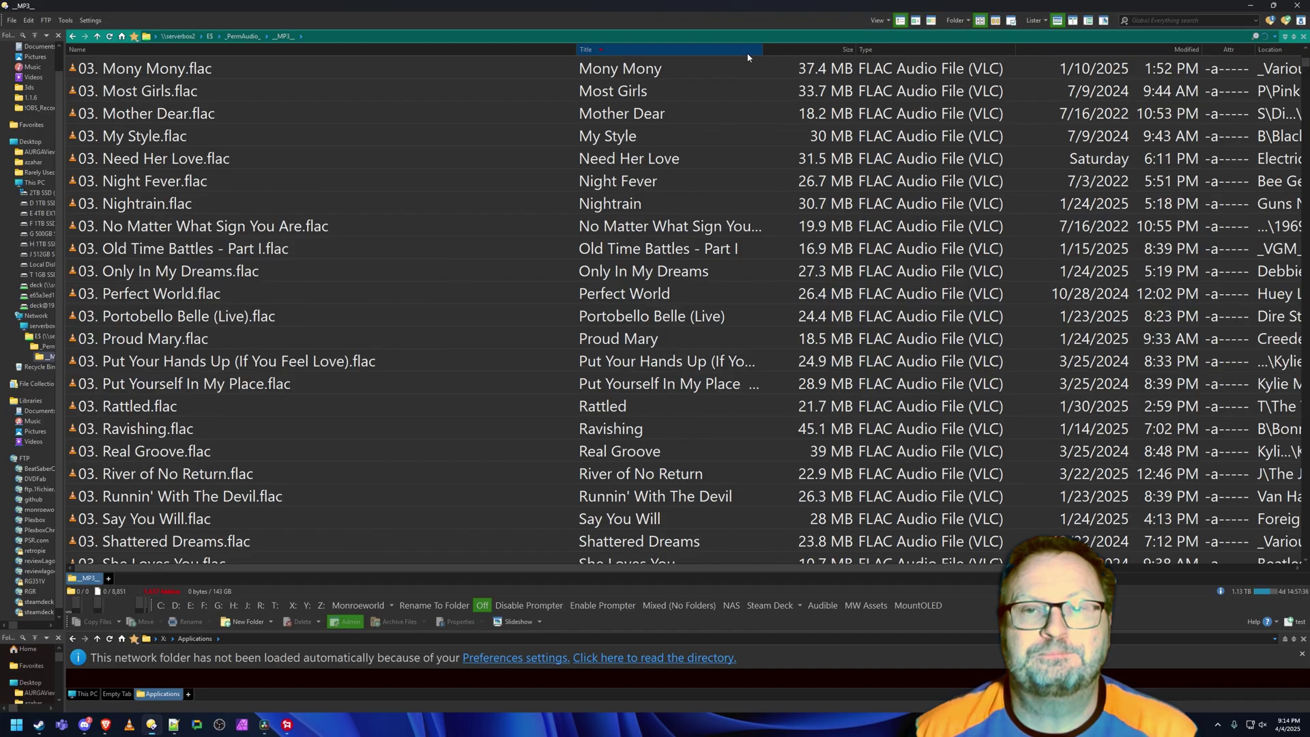
# Widen the Title column so full titles show, then scroll further down the list
pyautogui.moveTo(764, 49); pyautogui.dragTo(1001, 62)
pyautogui.scroll(-4, 750, 171)
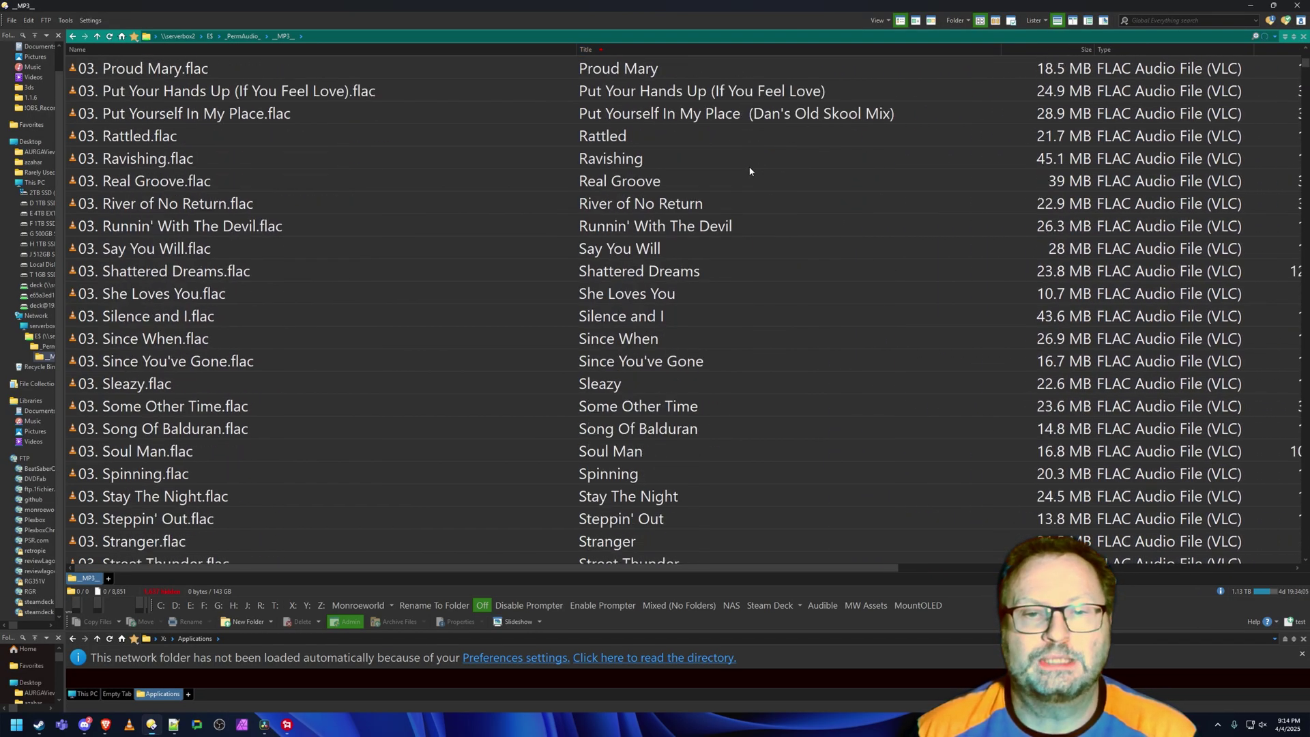
pyautogui.scroll(-6, 750, 171)
pyautogui.scroll(-4, 750, 171)
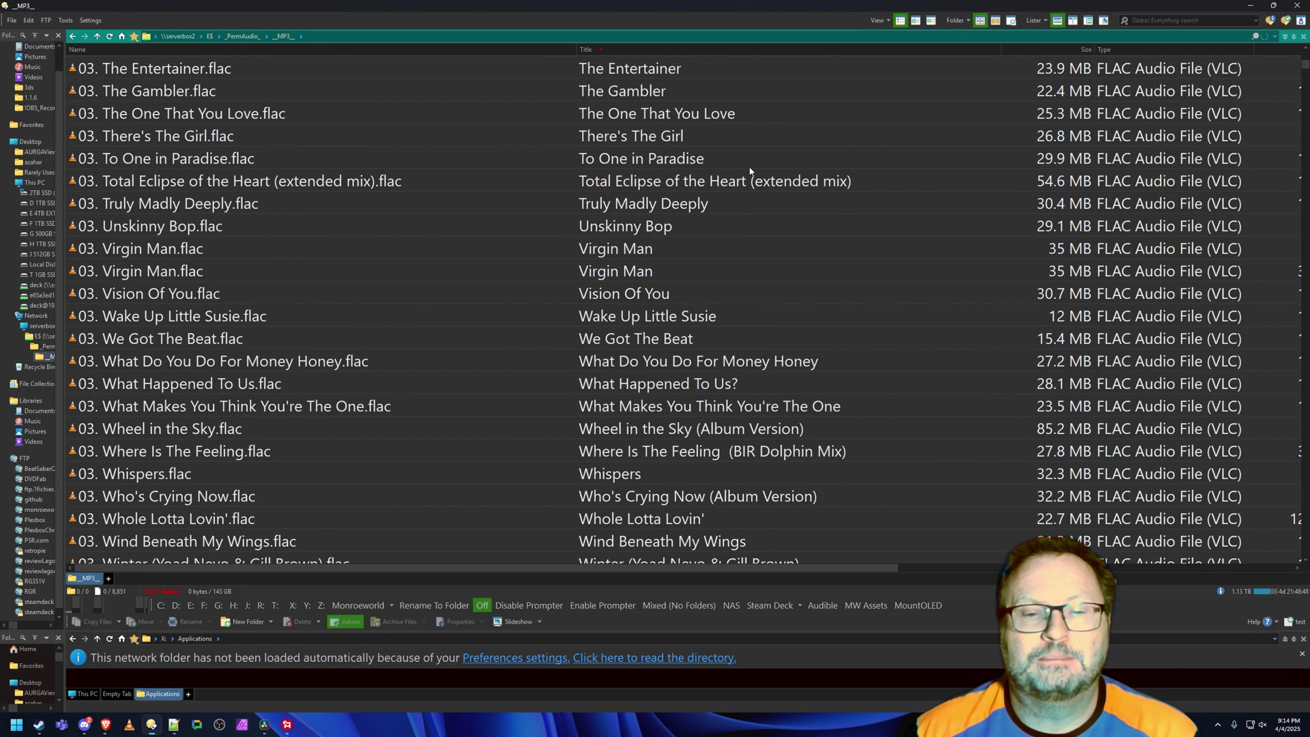
pyautogui.scroll(-4, 750, 171)
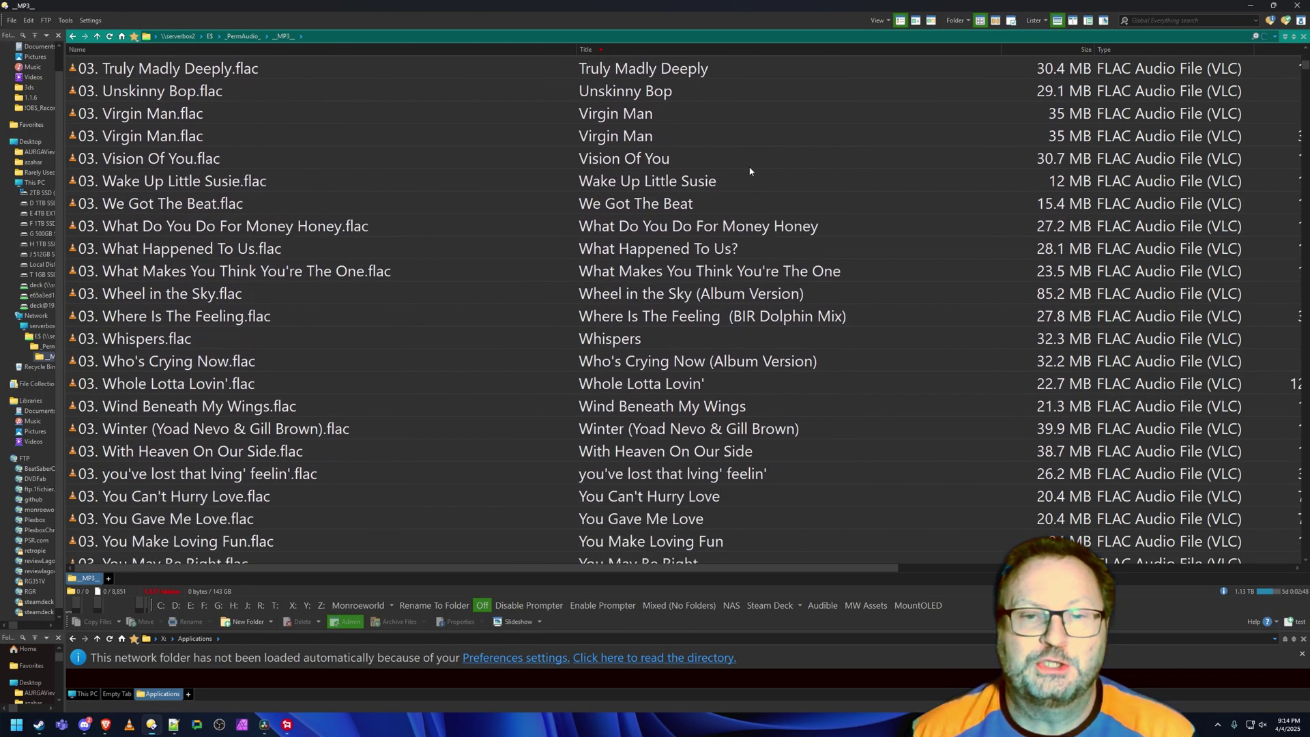
pyautogui.scroll(-4, 749, 172)
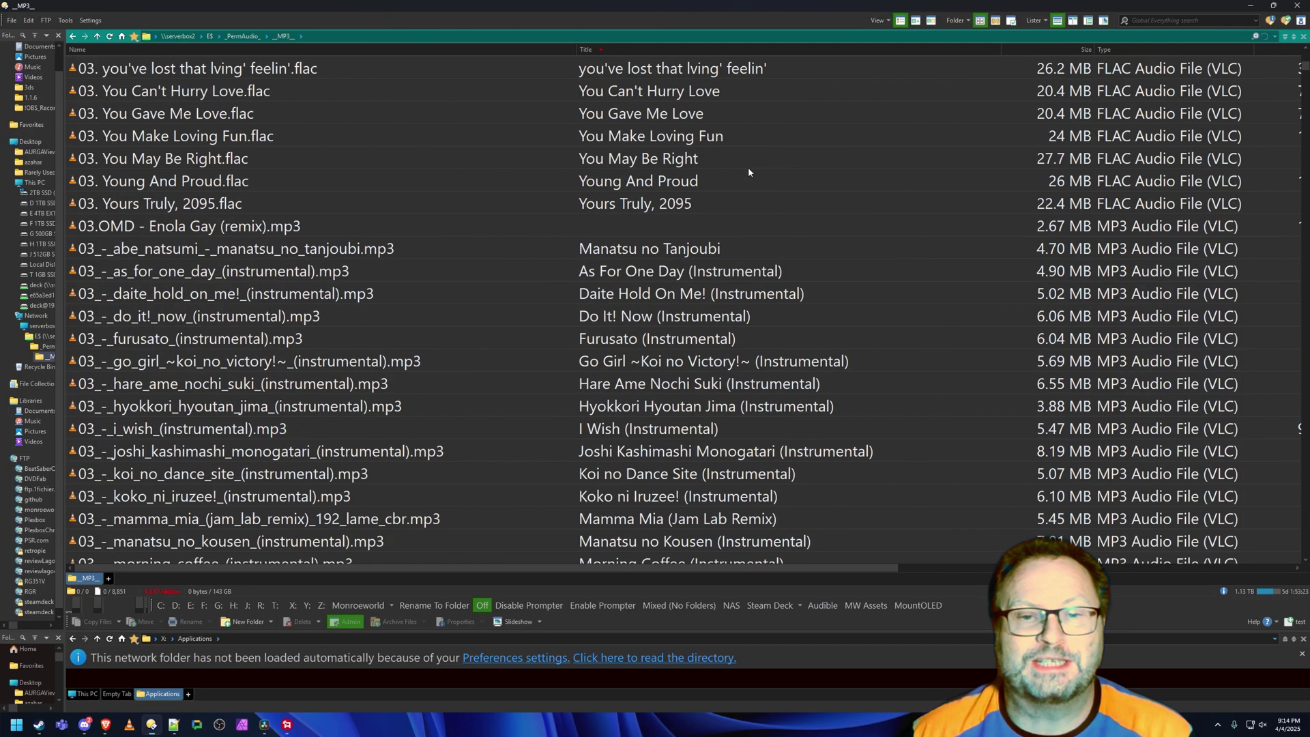
pyautogui.scroll(-4, 749, 171)
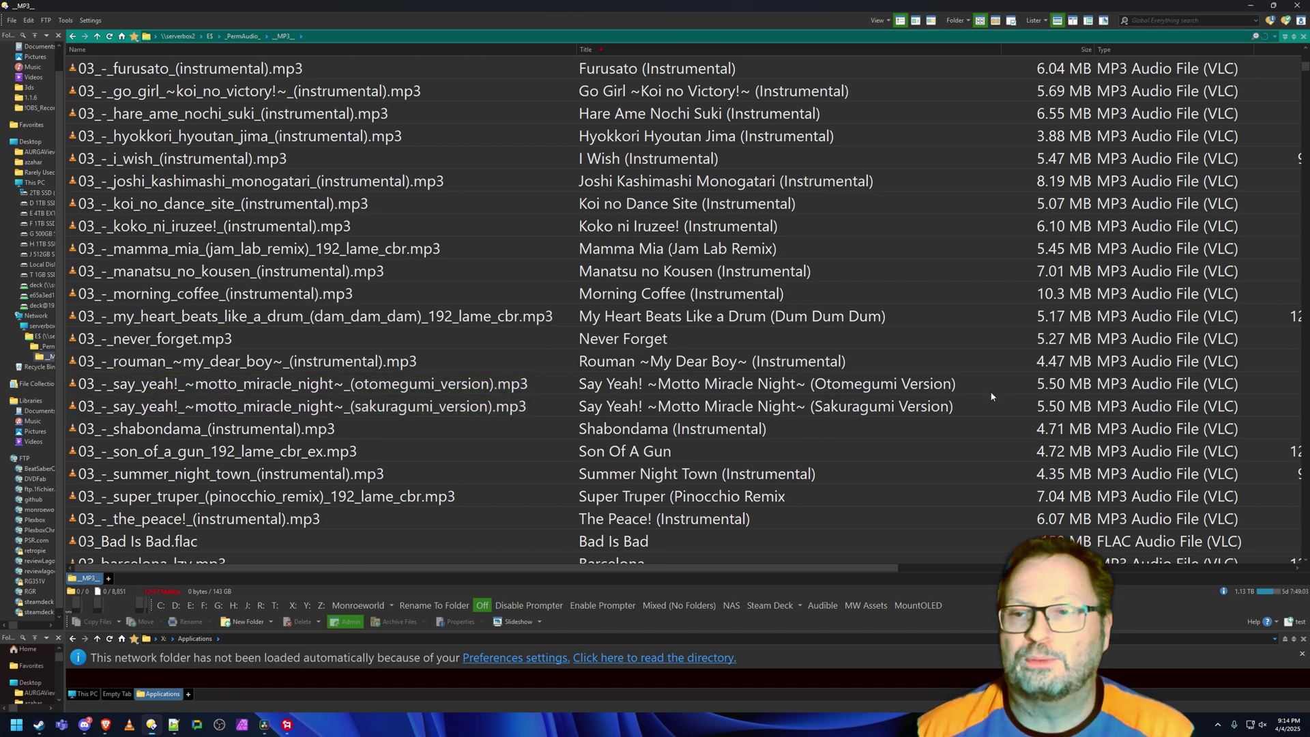
# Play the Say Yeah! ~Motto Miracle Night~ (Otomegumi Version) mp3 in the default player
pyautogui.doubleClick(288, 392)
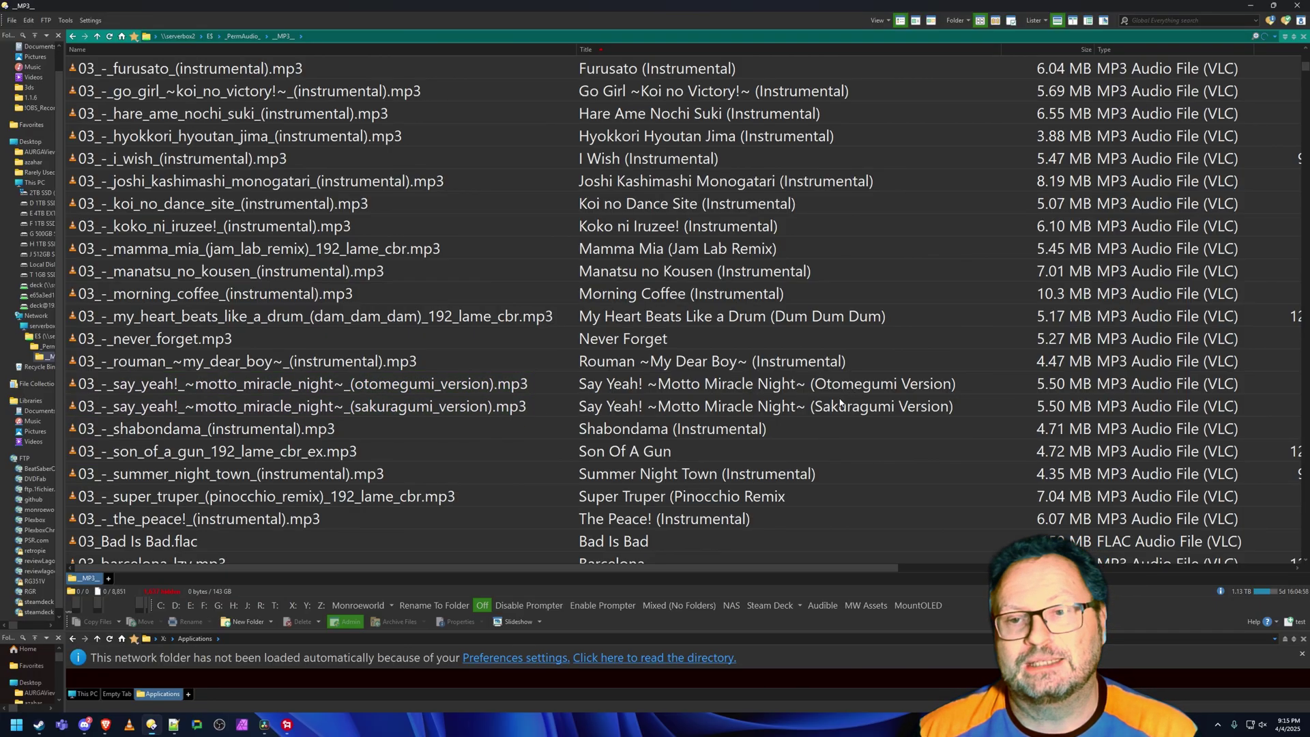
pyautogui.scroll(-2, 768, 340)
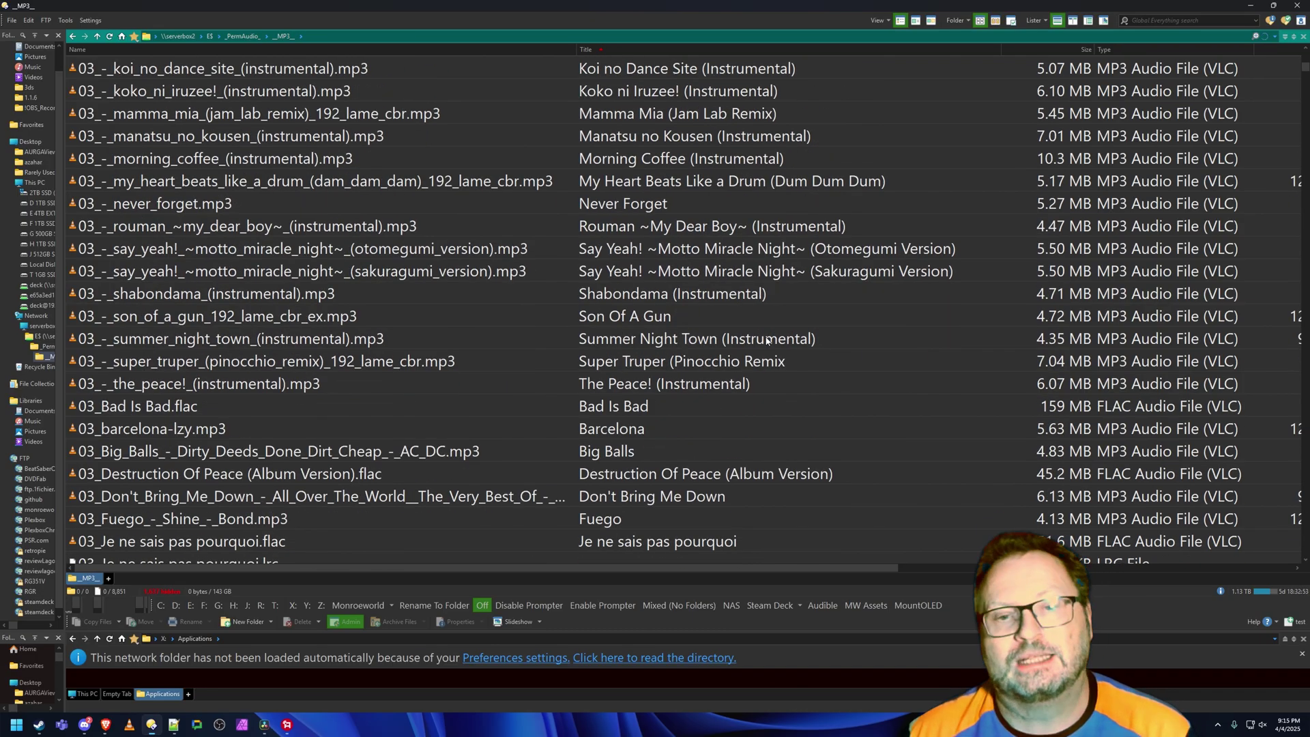
pyautogui.scroll(-6, 768, 340)
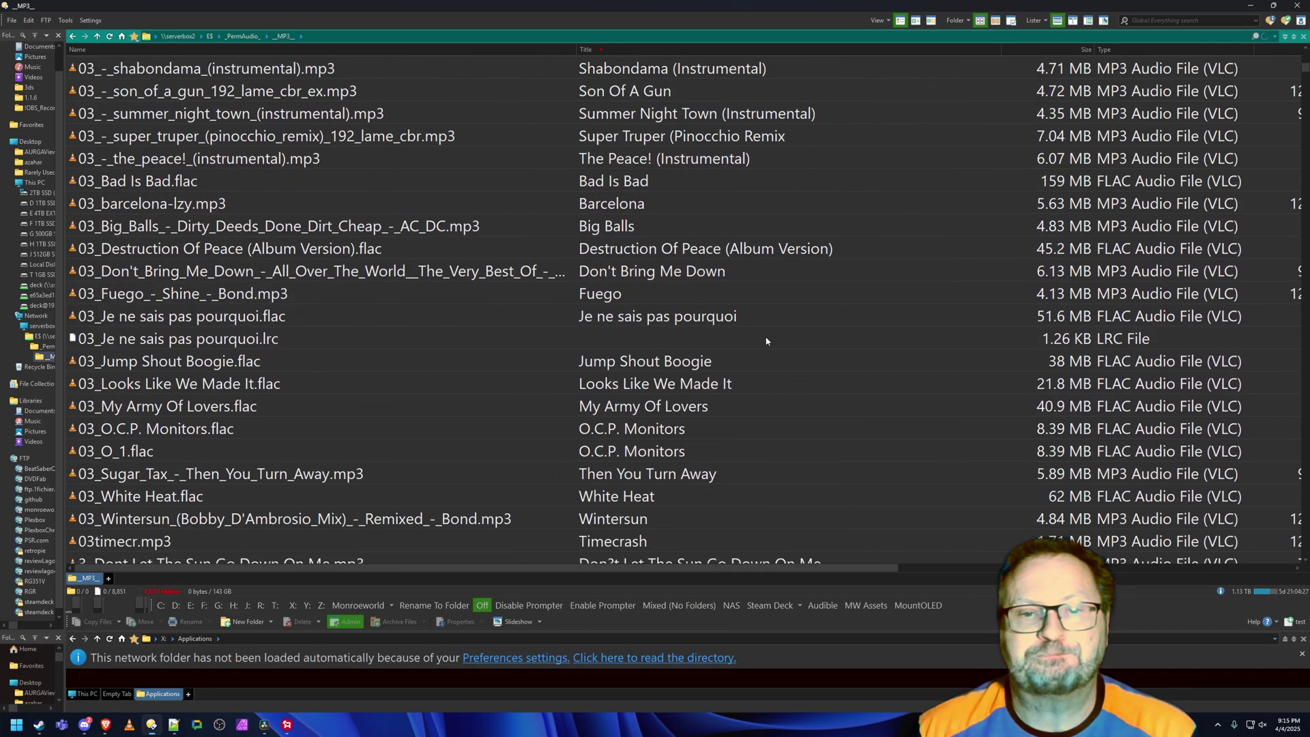
pyautogui.scroll(-3, 767, 342)
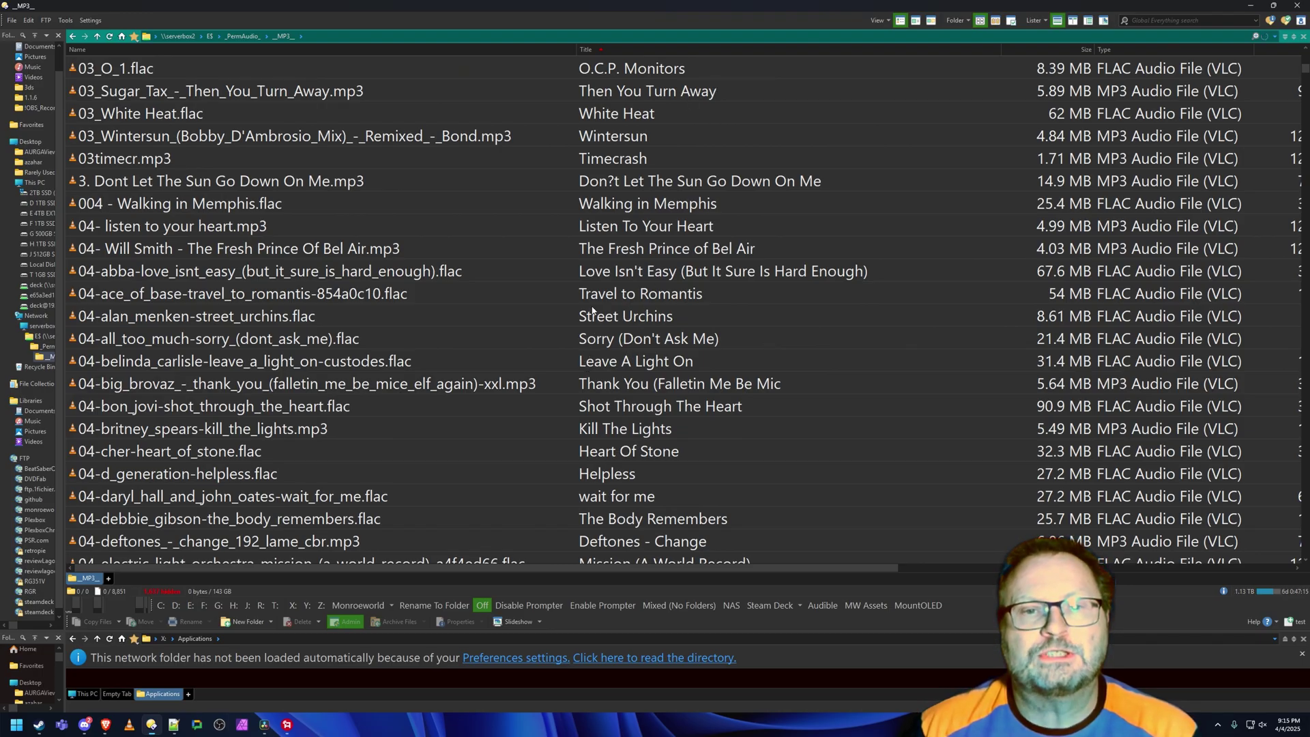
# Re-sort the list by Title in descending order, Z to A
pyautogui.click(642, 49)
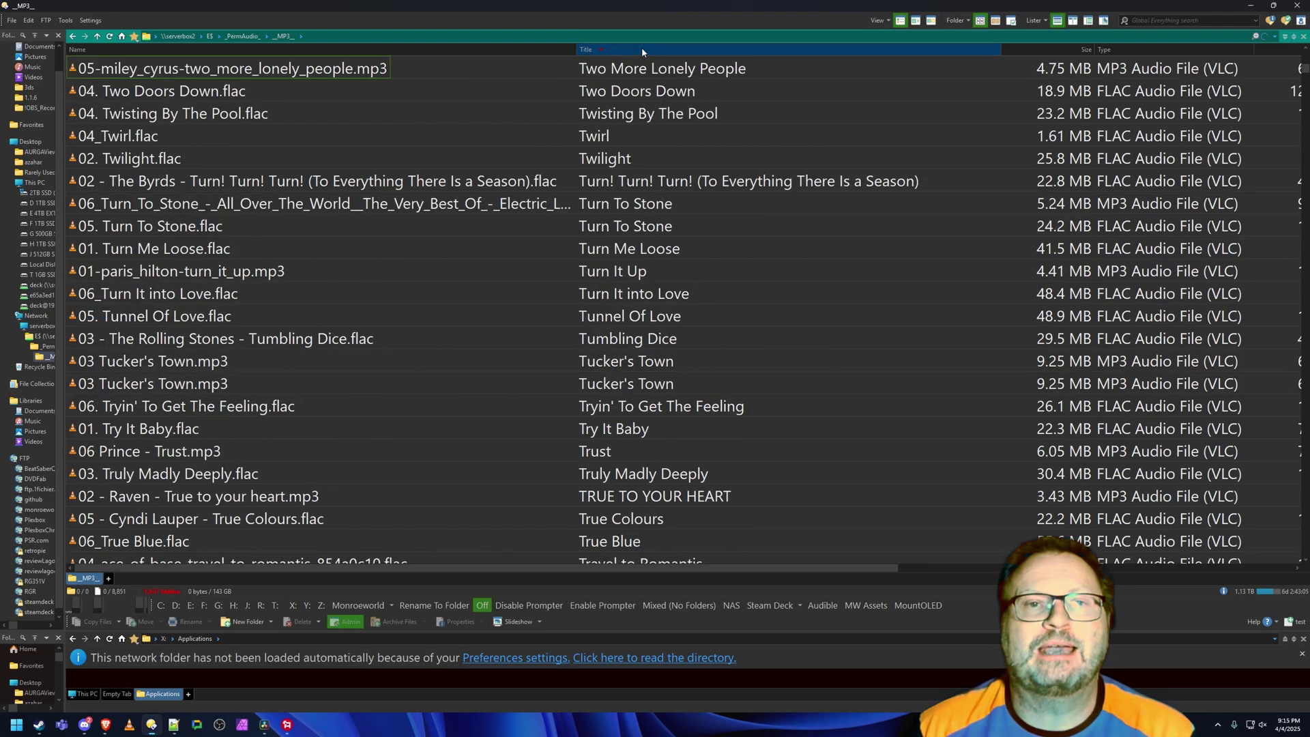
pyautogui.scroll(20, 652, 89)
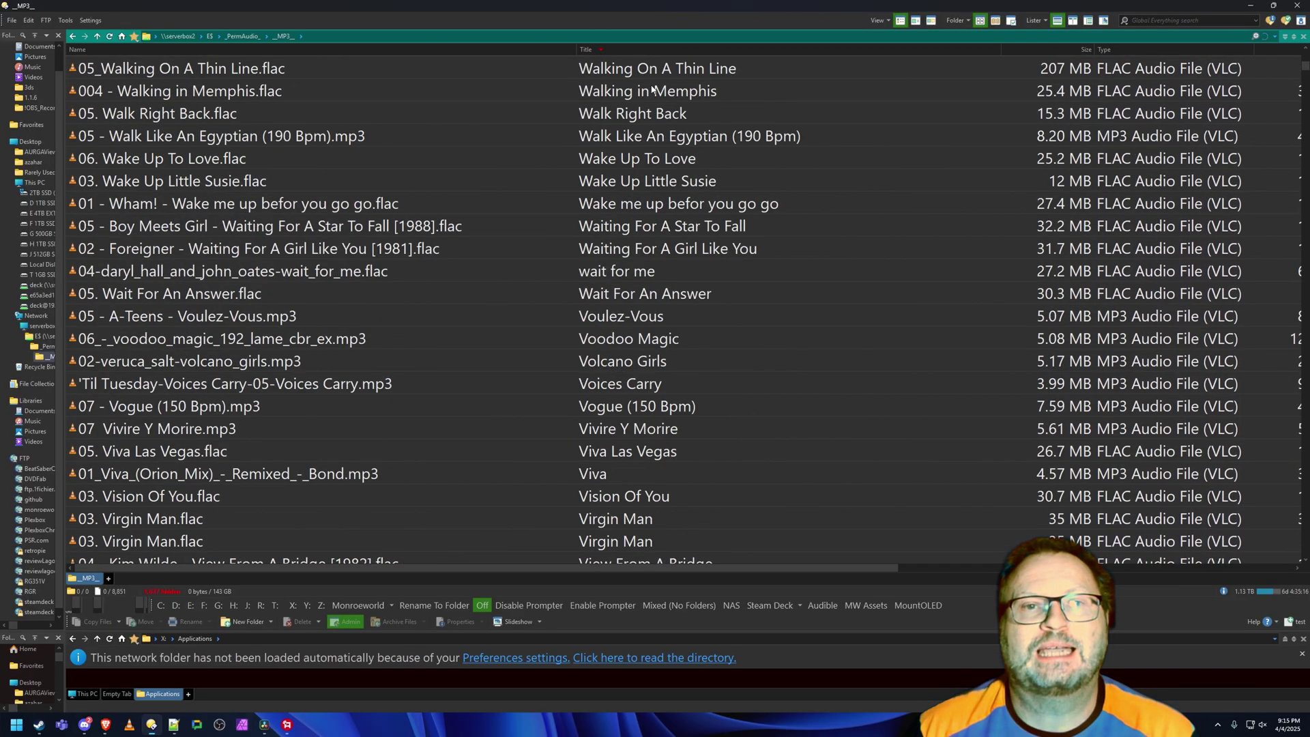
pyautogui.scroll(4, 652, 89)
pyautogui.scroll(-20, 652, 90)
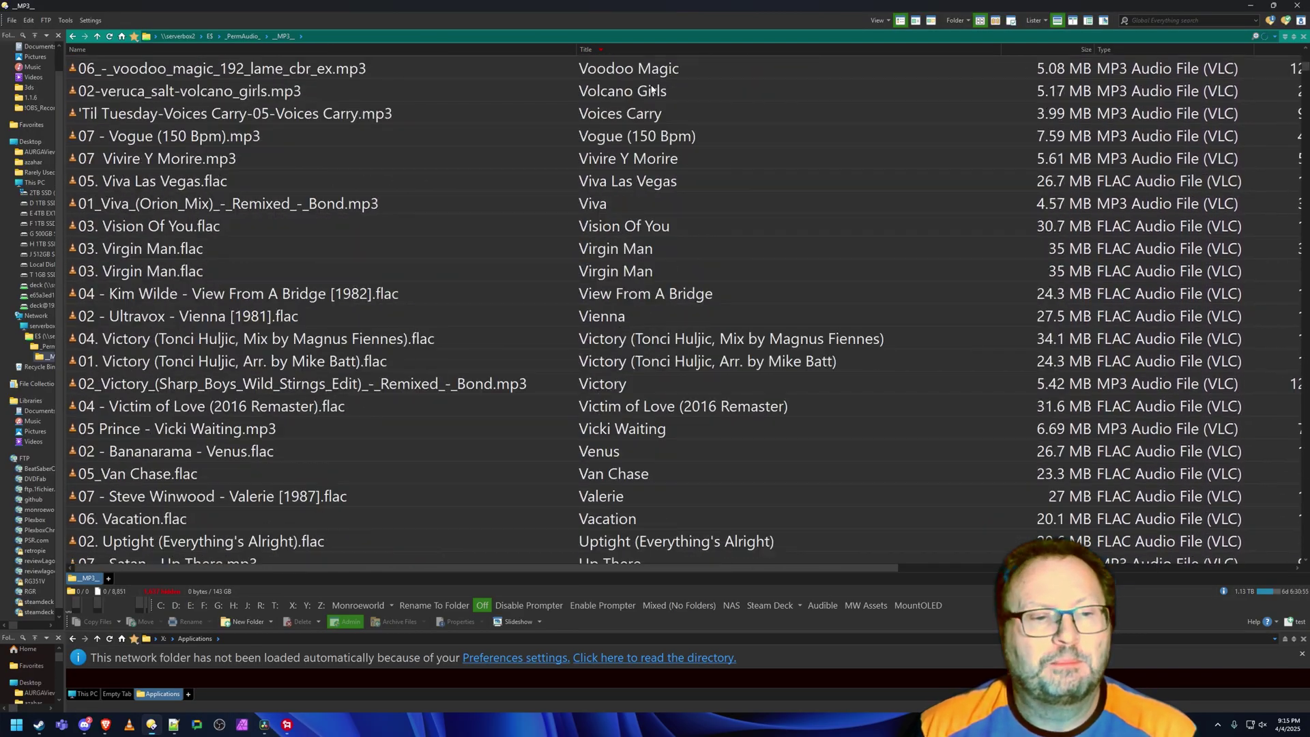
pyautogui.scroll(-5, 652, 89)
pyautogui.scroll(11, 1144, 164)
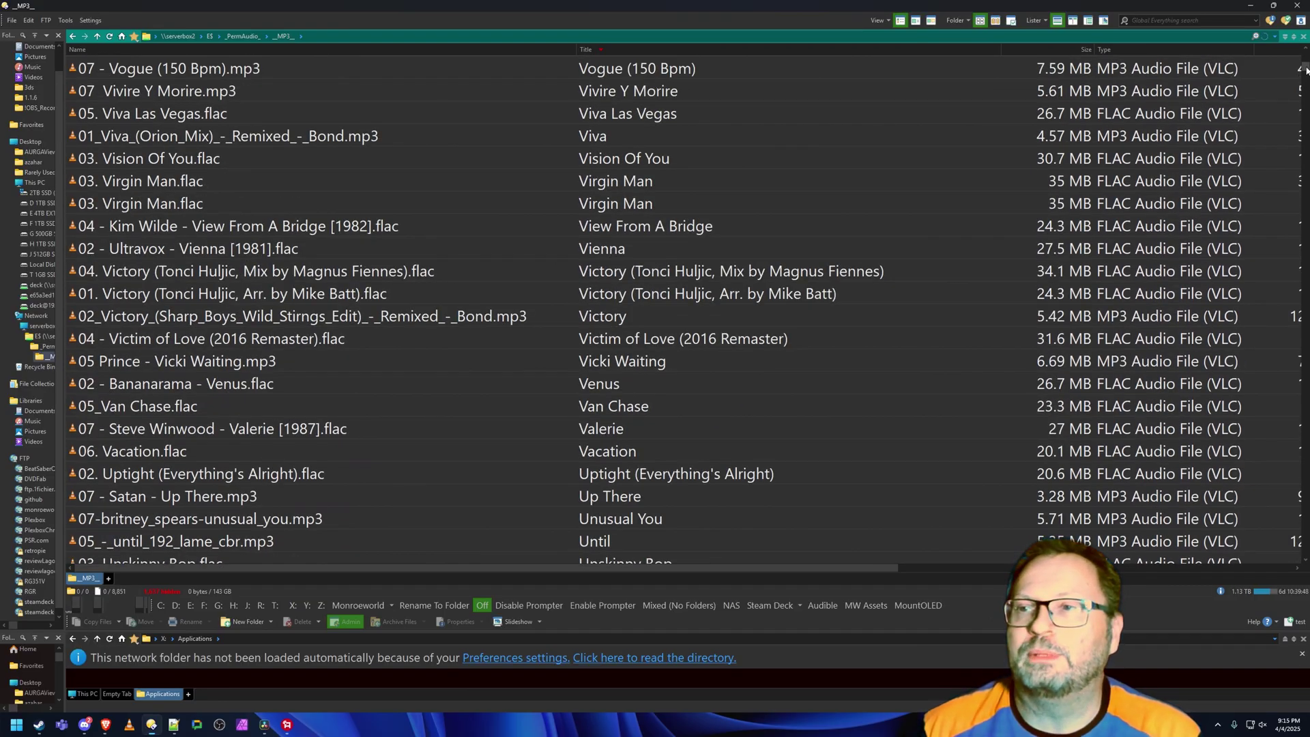
pyautogui.moveTo(1306, 69); pyautogui.dragTo(1306, 53)
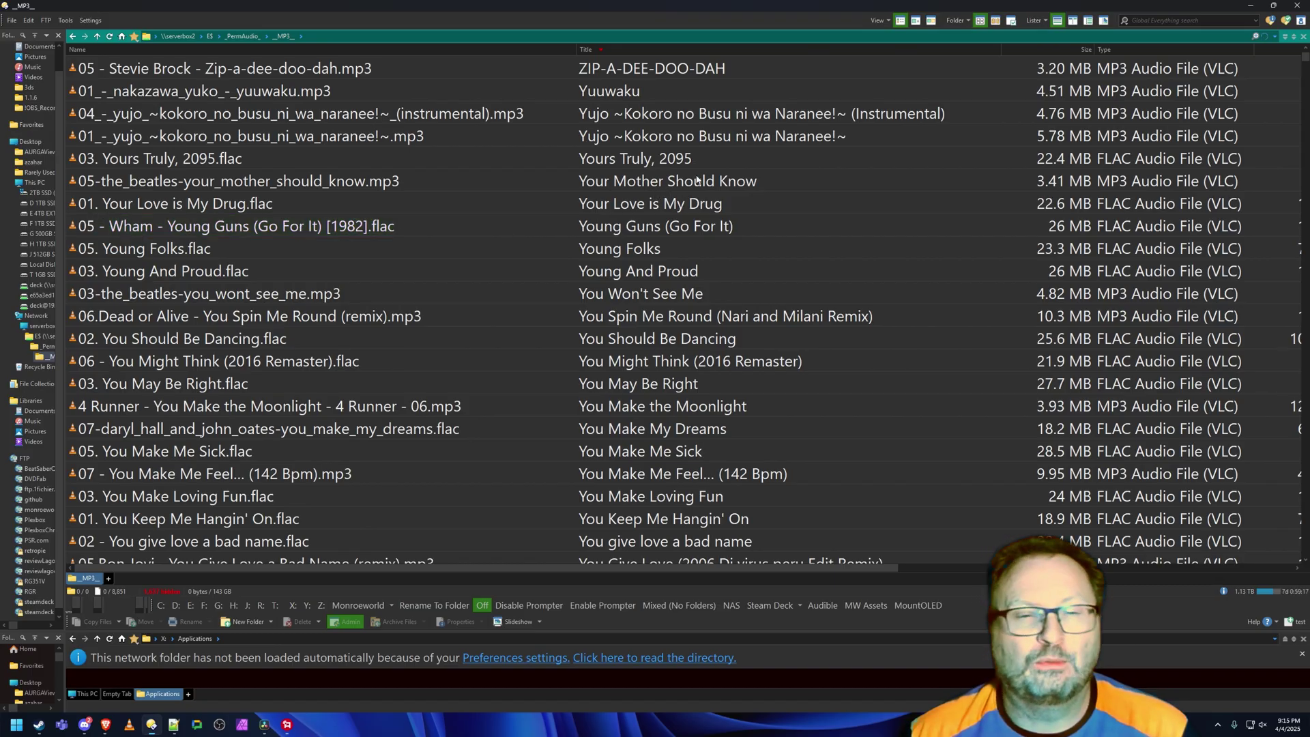
# Scroll down and select the 02. You've Lost That Lovin' Feelin'.flac file
pyautogui.scroll(-2, 715, 227)
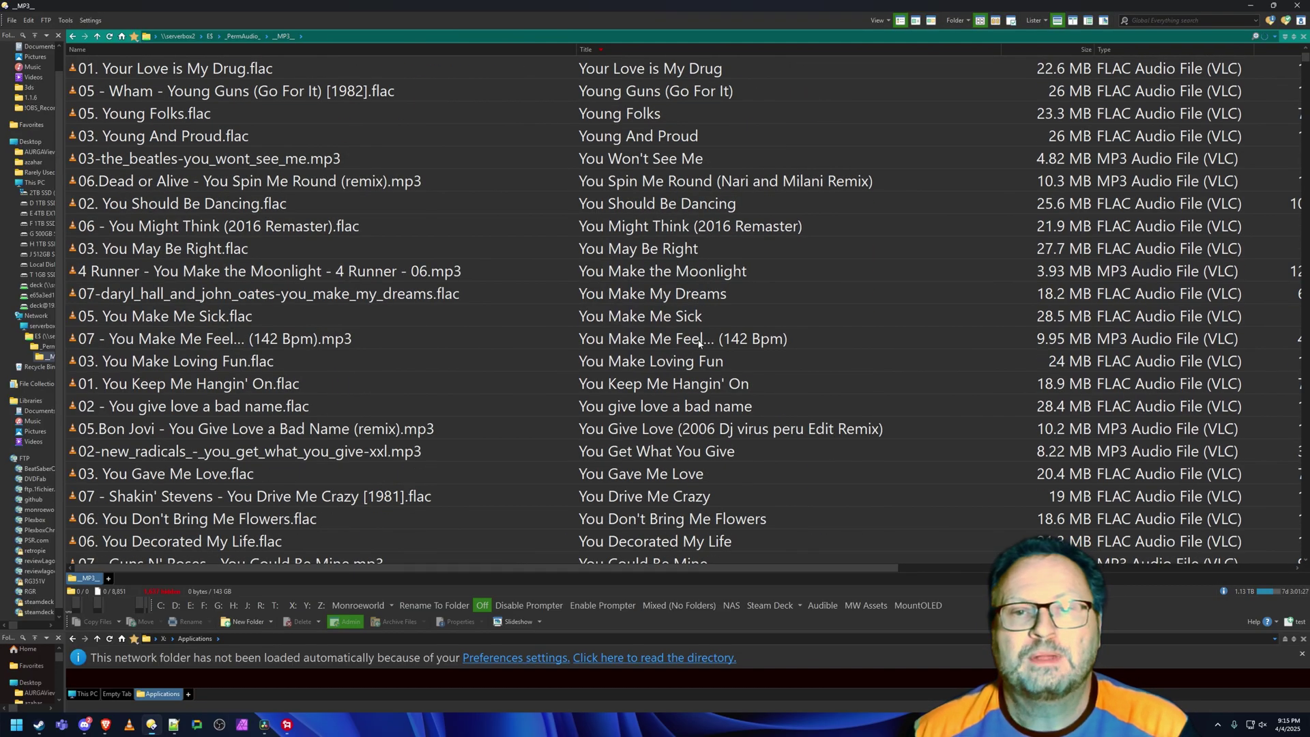
pyautogui.scroll(-4, 700, 343)
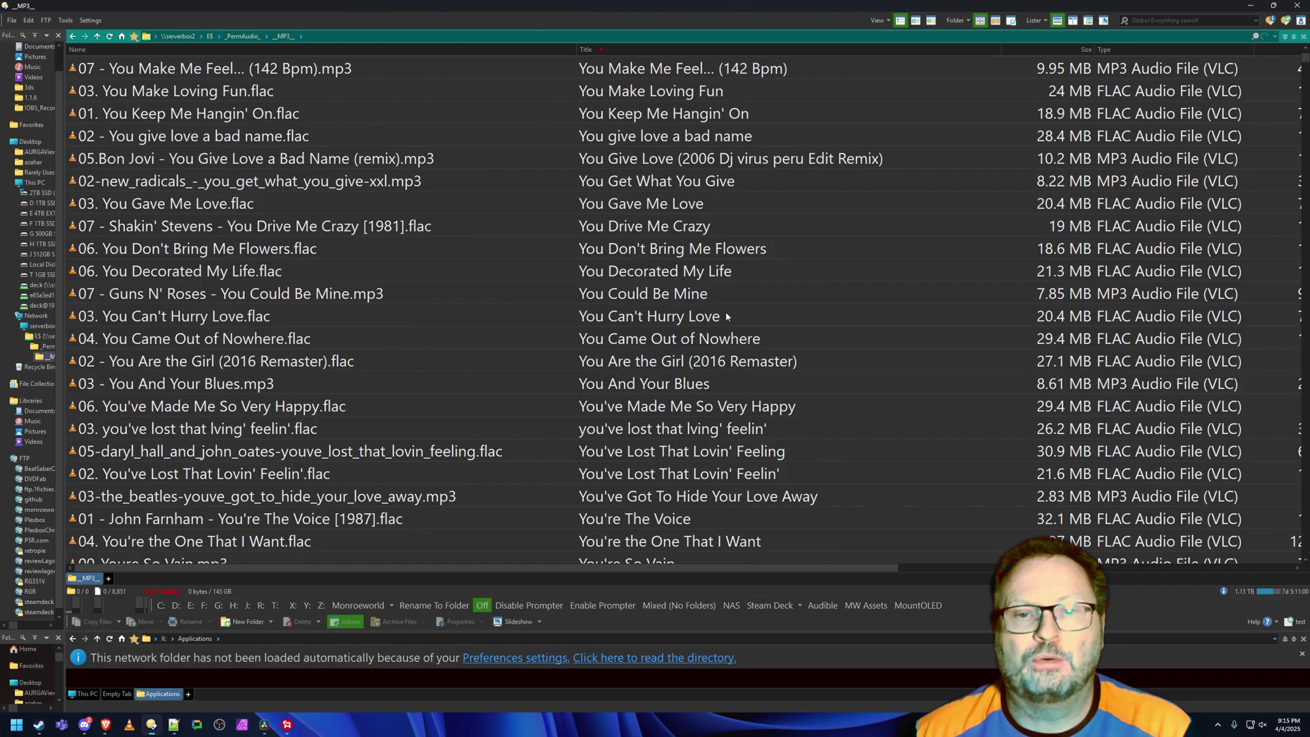
pyautogui.scroll(-2, 743, 274)
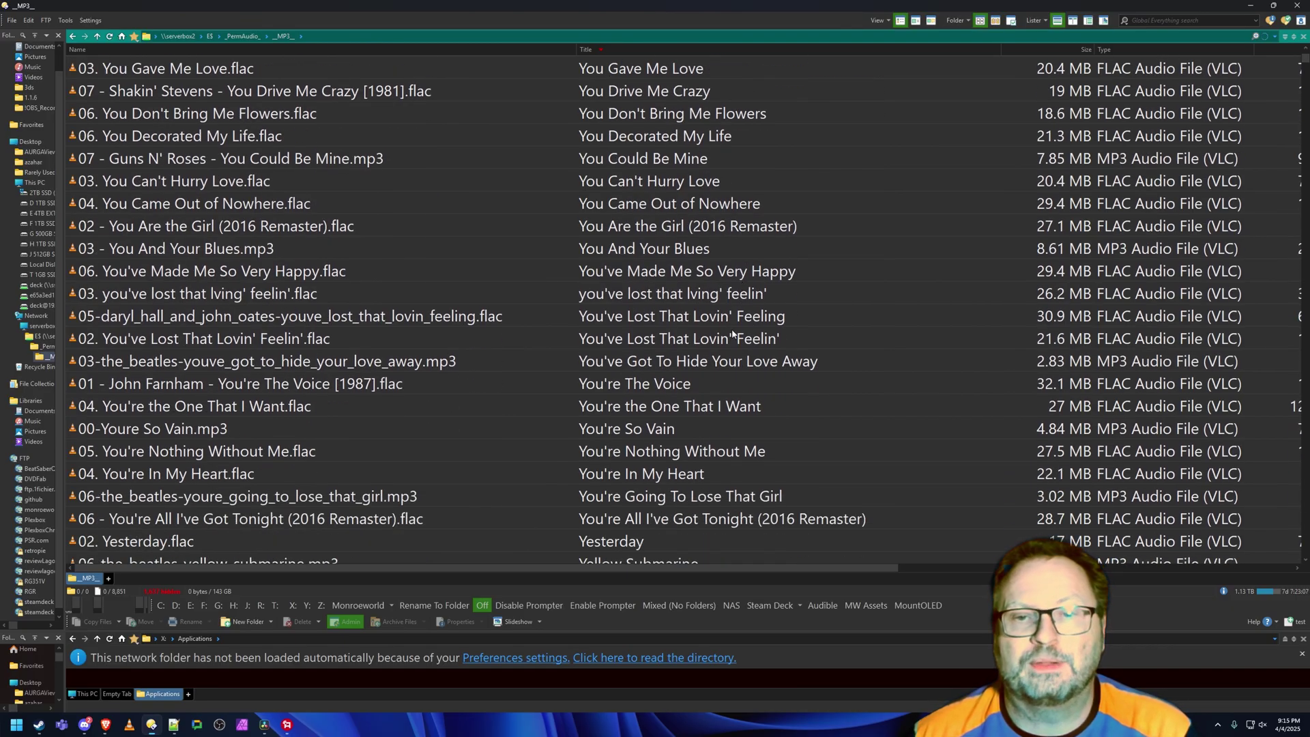
pyautogui.click(289, 341)
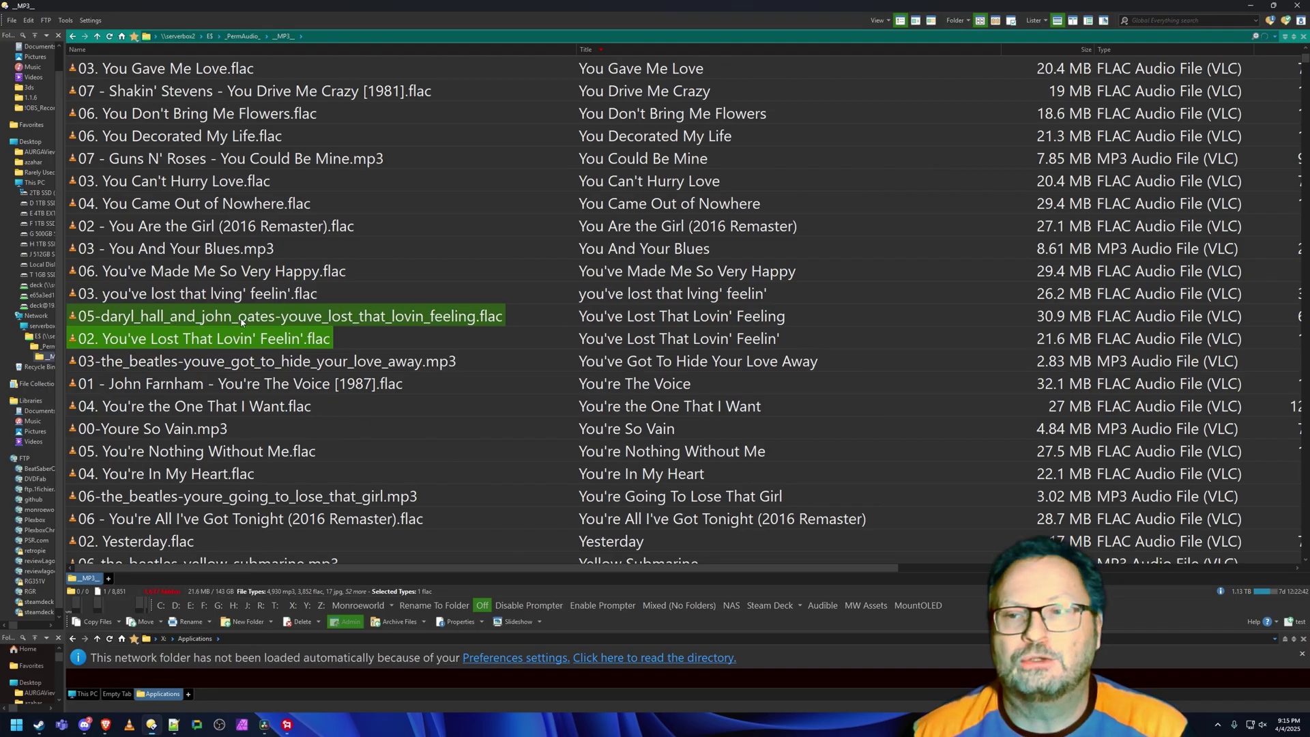
# Add the Music > Artists column so duplicate titles show their performers
pyautogui.rightClick(1006, 49)
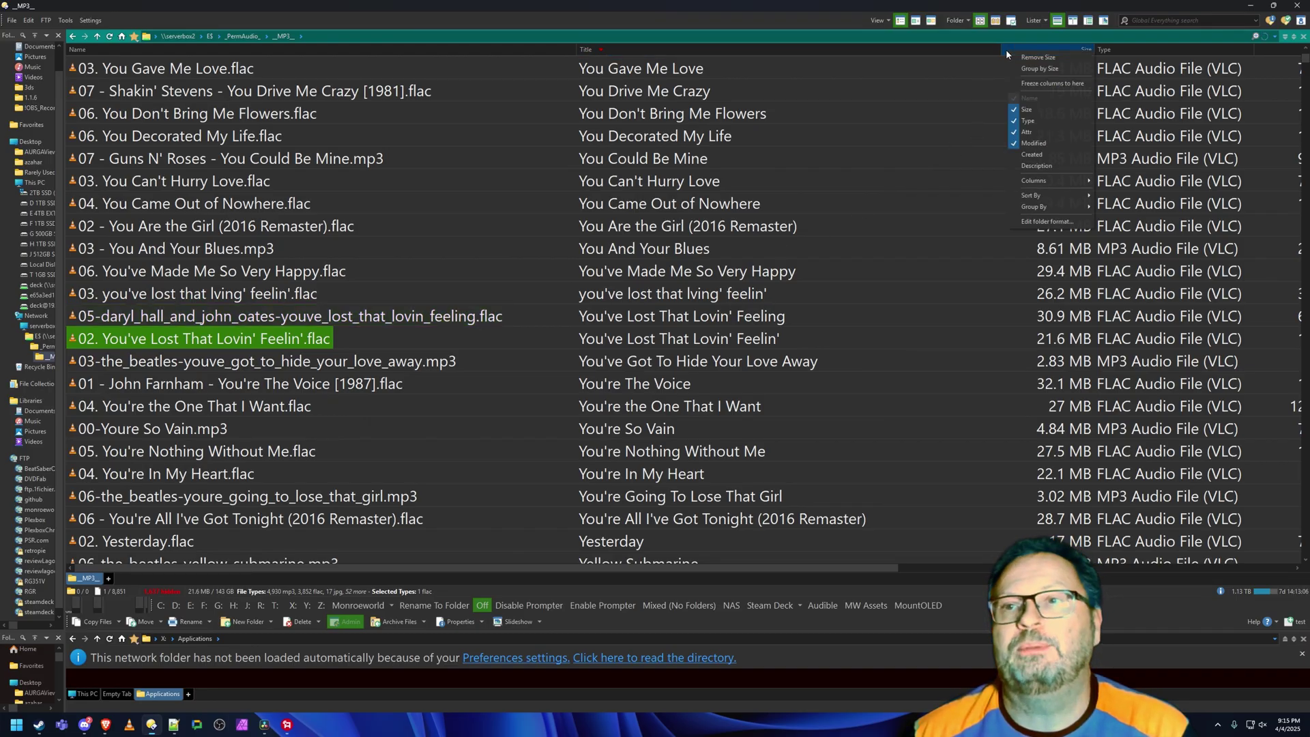
pyautogui.moveTo(1037, 195)
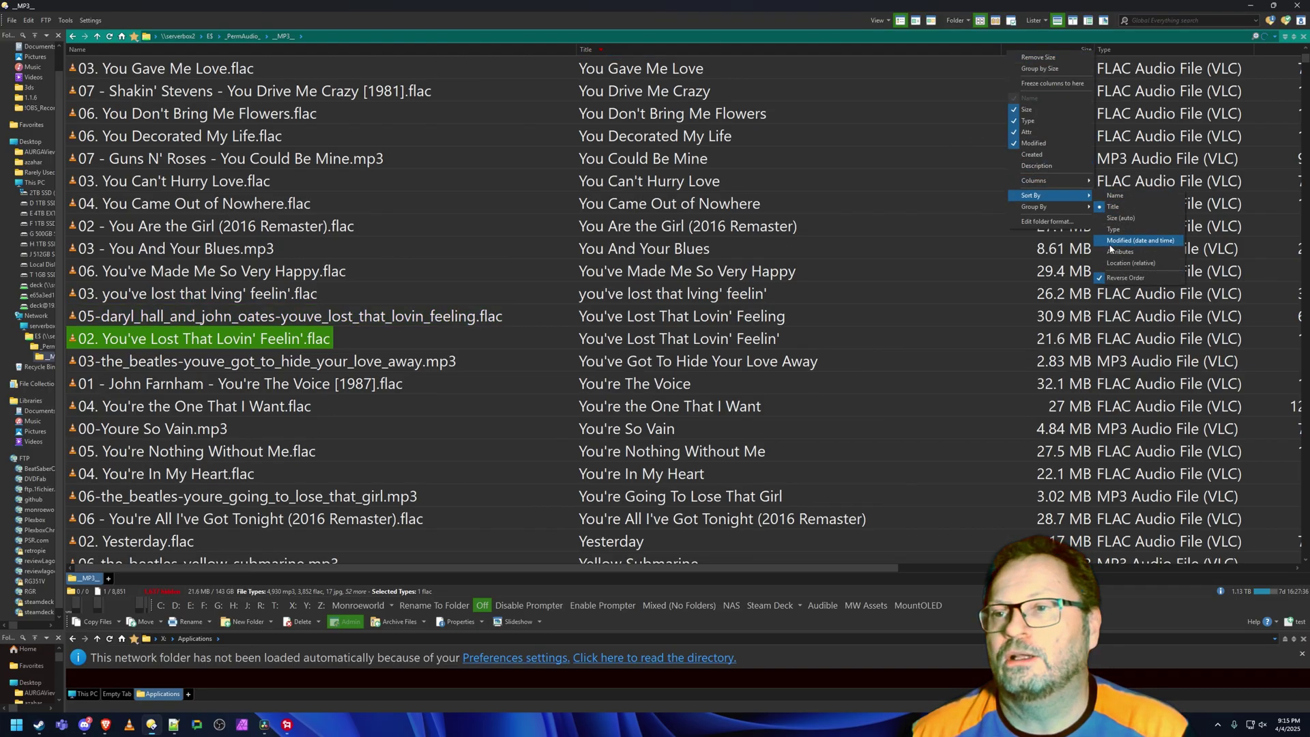
pyautogui.moveTo(1133, 263)
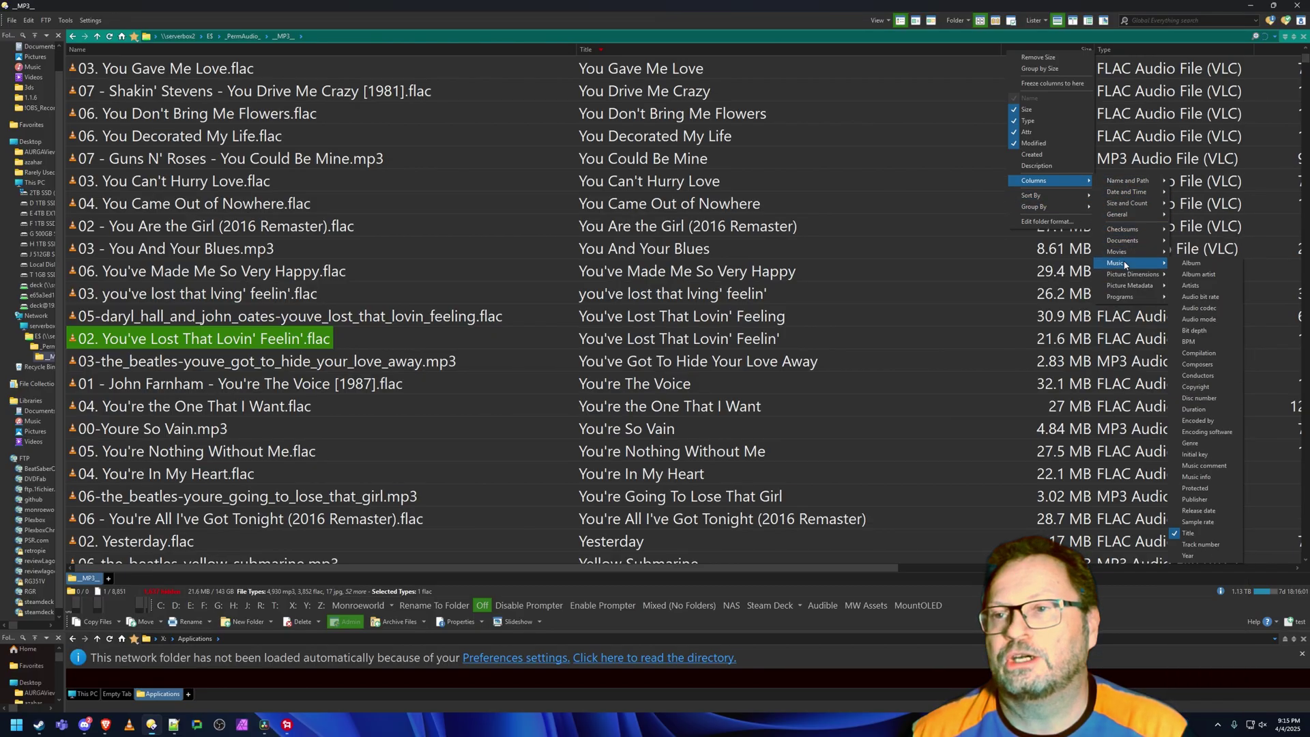
pyautogui.click(1192, 286)
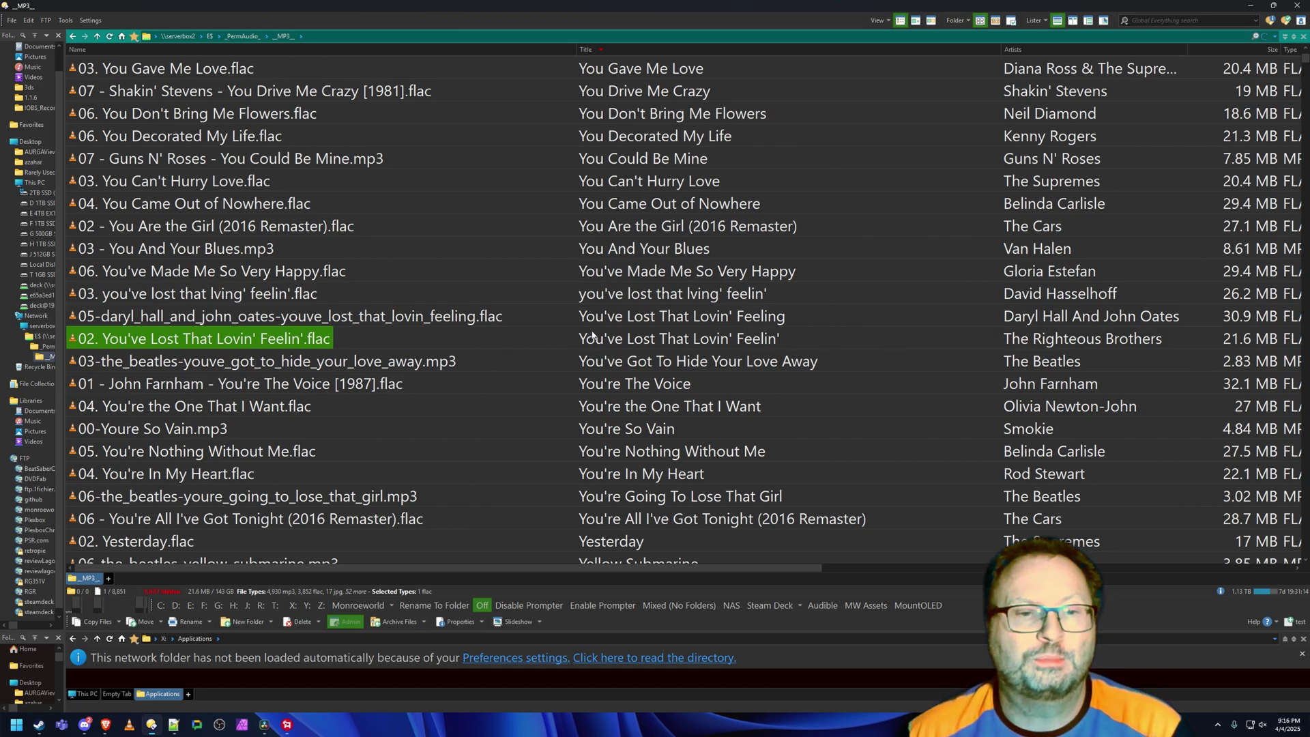
pyautogui.keyDown('ctrl'); pyautogui.click(505, 318); pyautogui.keyUp('ctrl')
pyautogui.keyDown('ctrl'); pyautogui.click(413, 318); pyautogui.keyUp('ctrl')
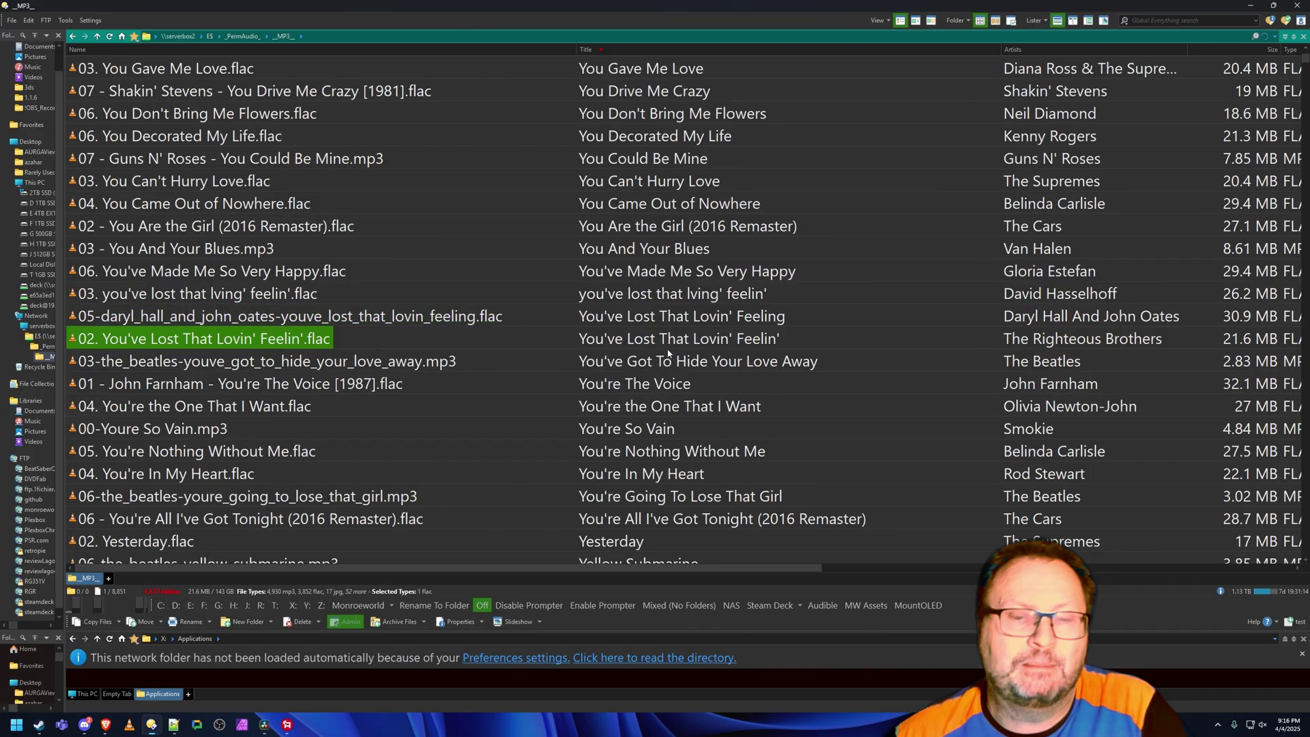
pyautogui.scroll(-3, 737, 332)
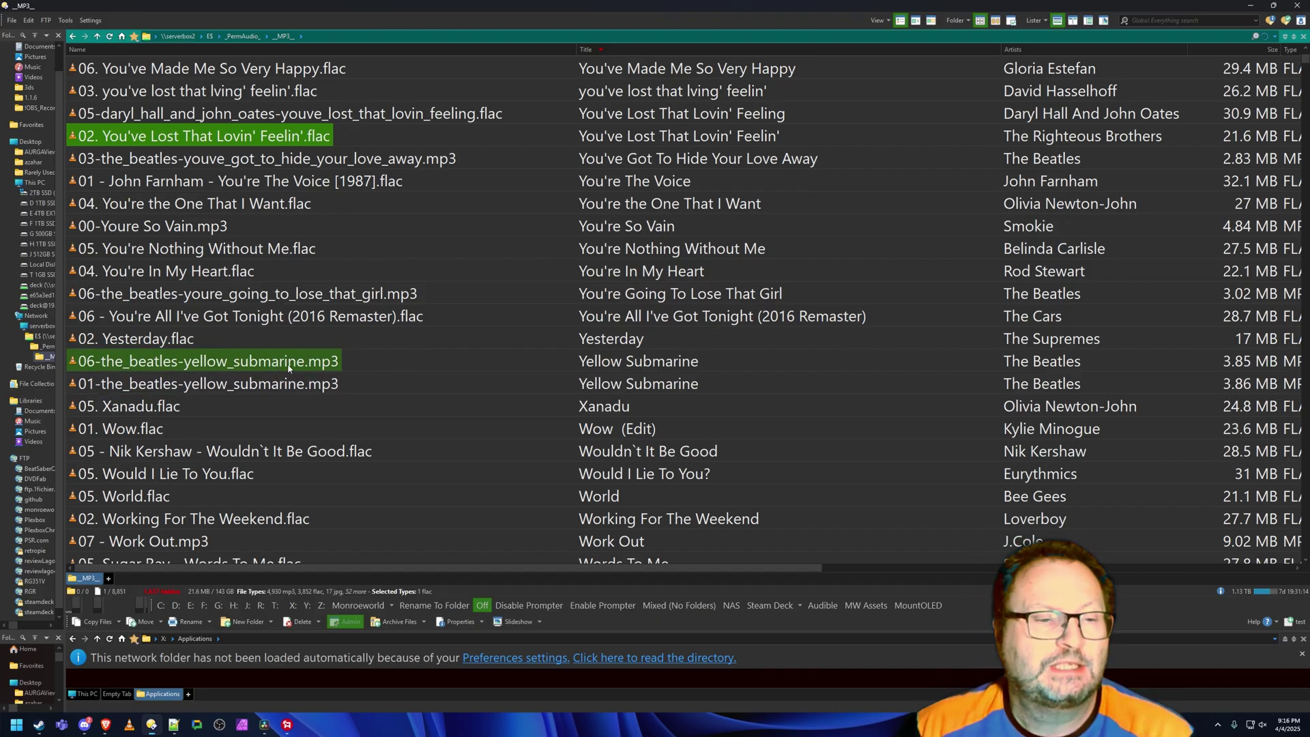
pyautogui.scroll(-4, 636, 345)
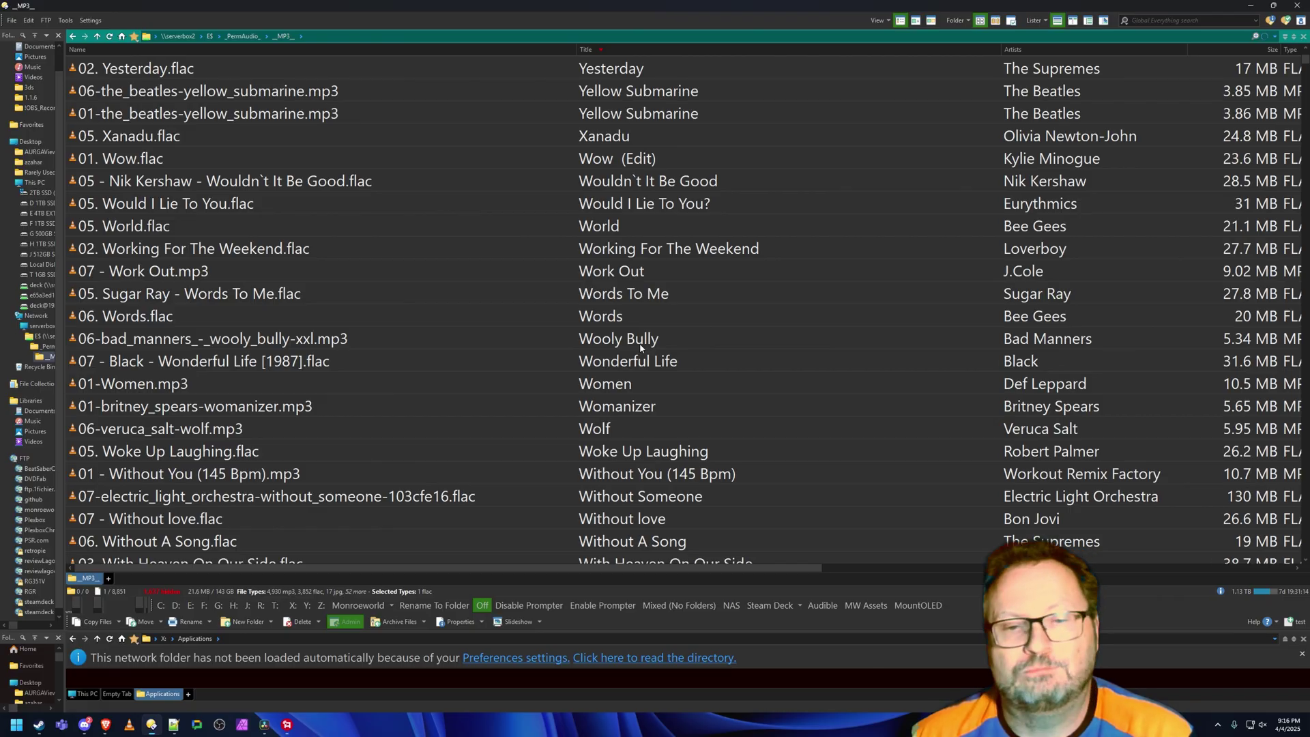
pyautogui.scroll(-2, 640, 348)
pyautogui.scroll(-4, 640, 348)
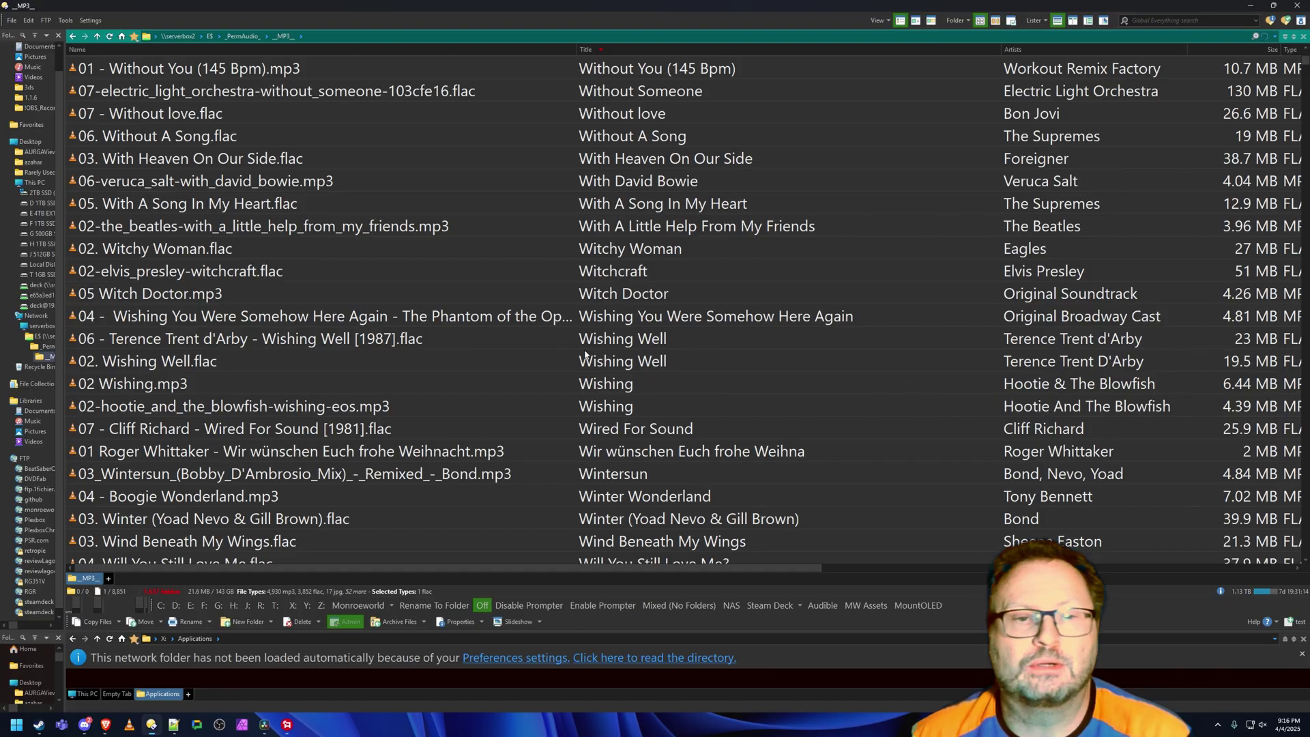
pyautogui.click(371, 341)
pyautogui.click(158, 363)
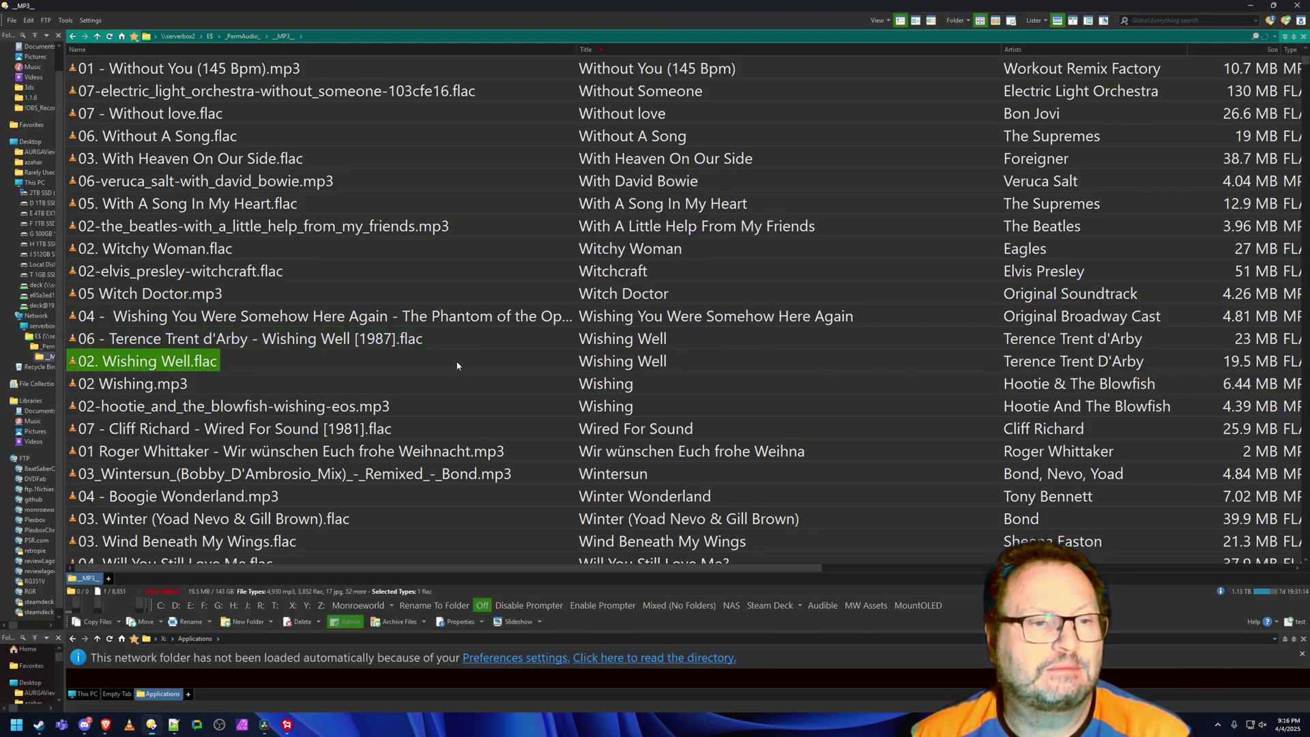
pyautogui.click(423, 389)
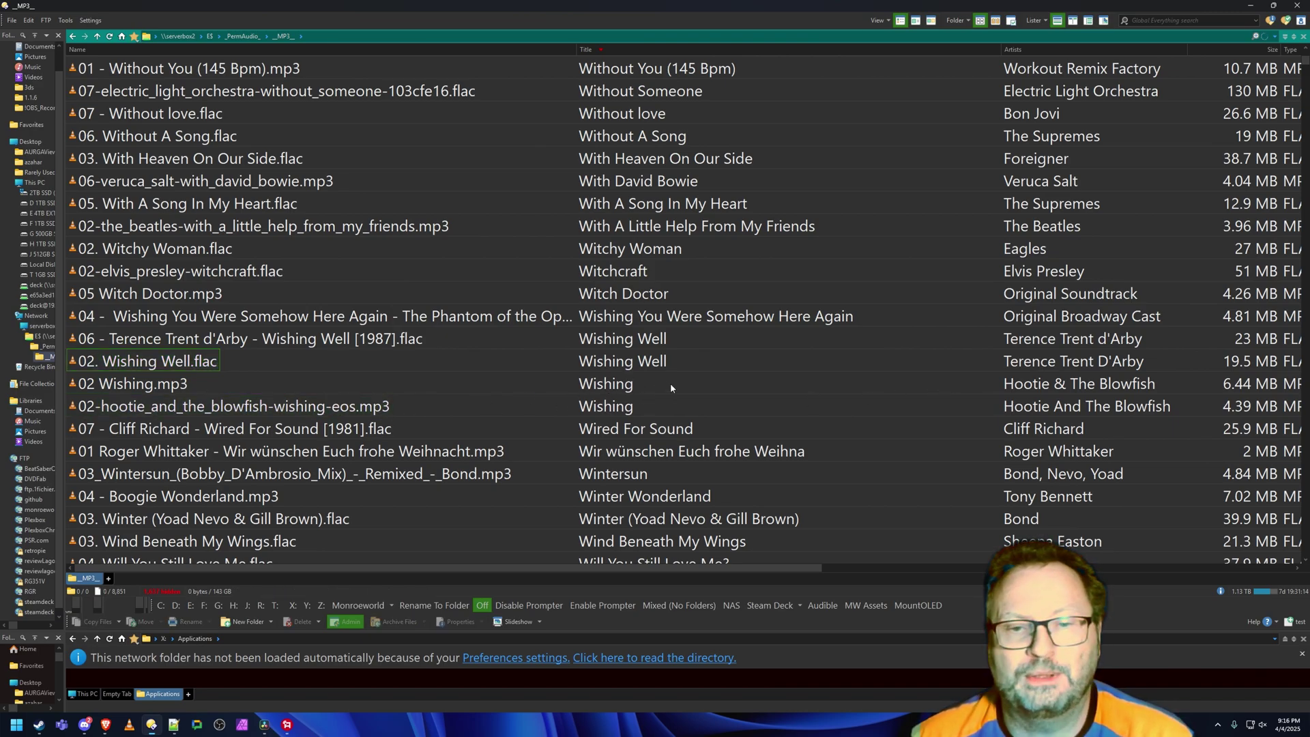
pyautogui.scroll(-2, 670, 383)
pyautogui.scroll(-4, 682, 381)
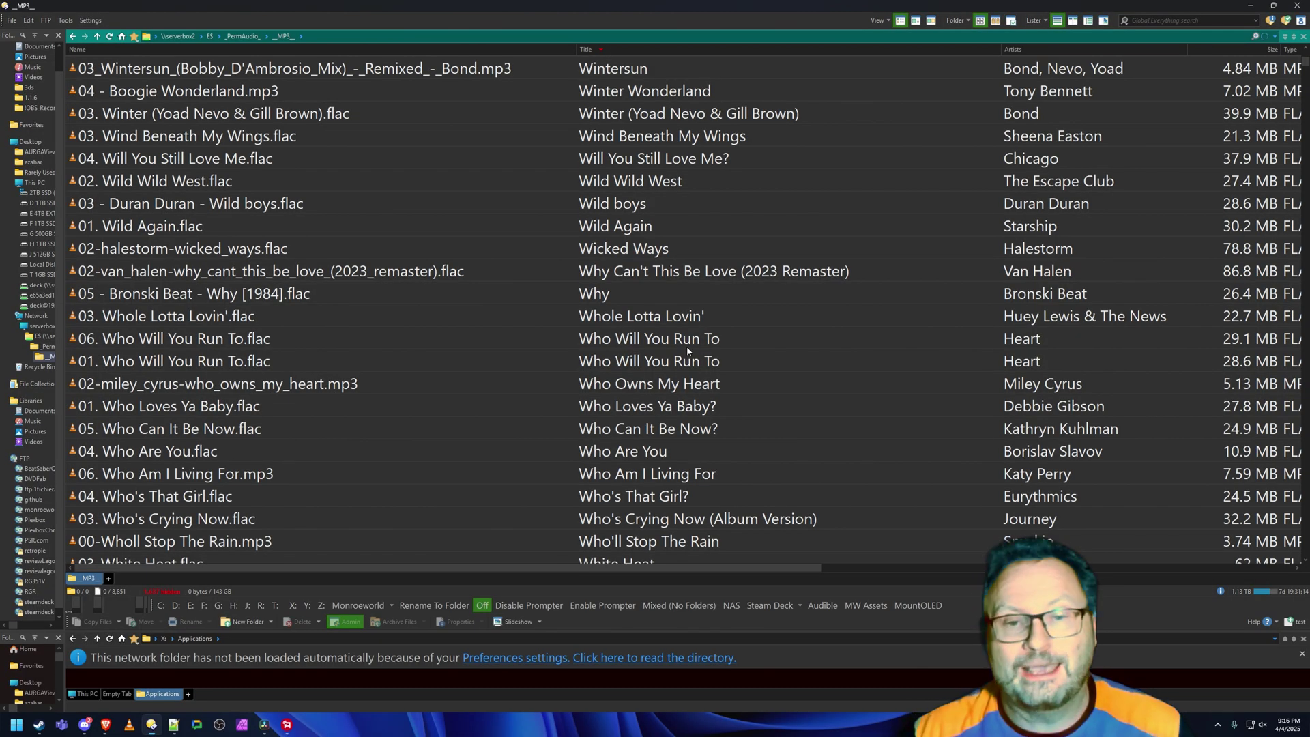
pyautogui.scroll(-3, 686, 346)
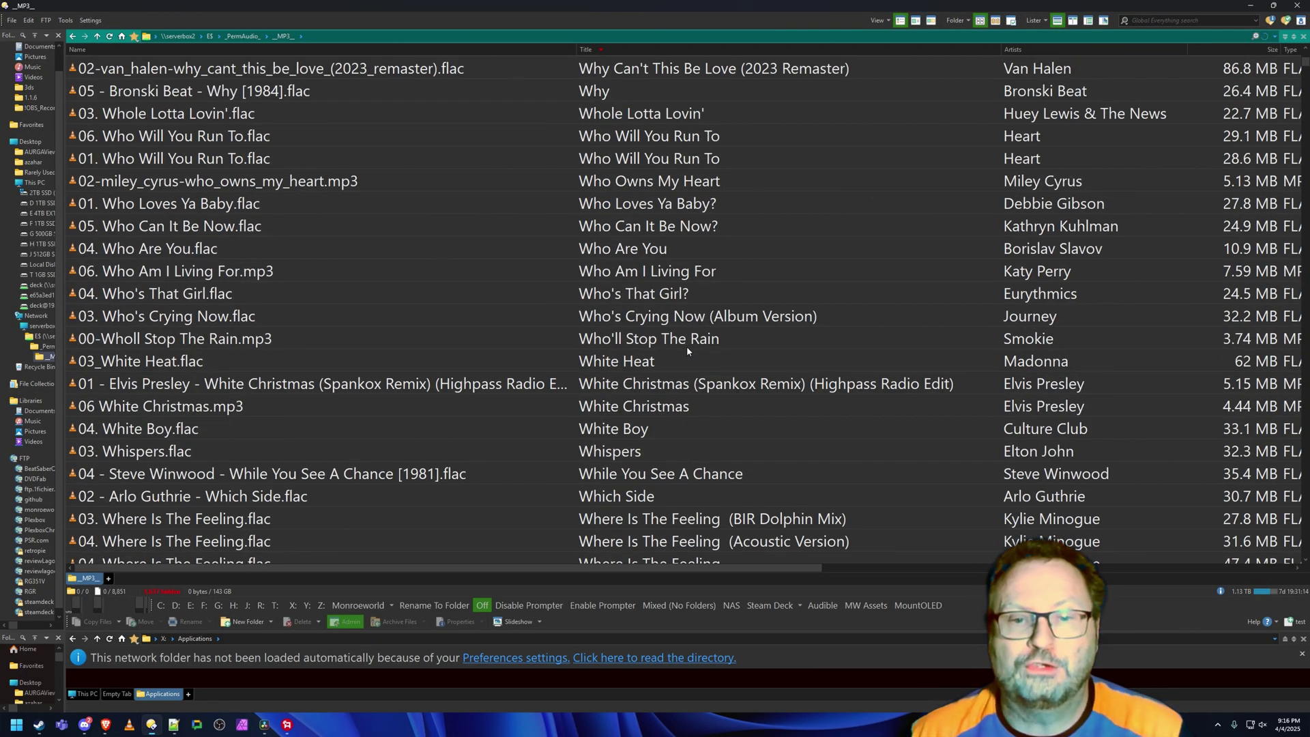
pyautogui.scroll(-3, 688, 350)
pyautogui.scroll(-2, 727, 314)
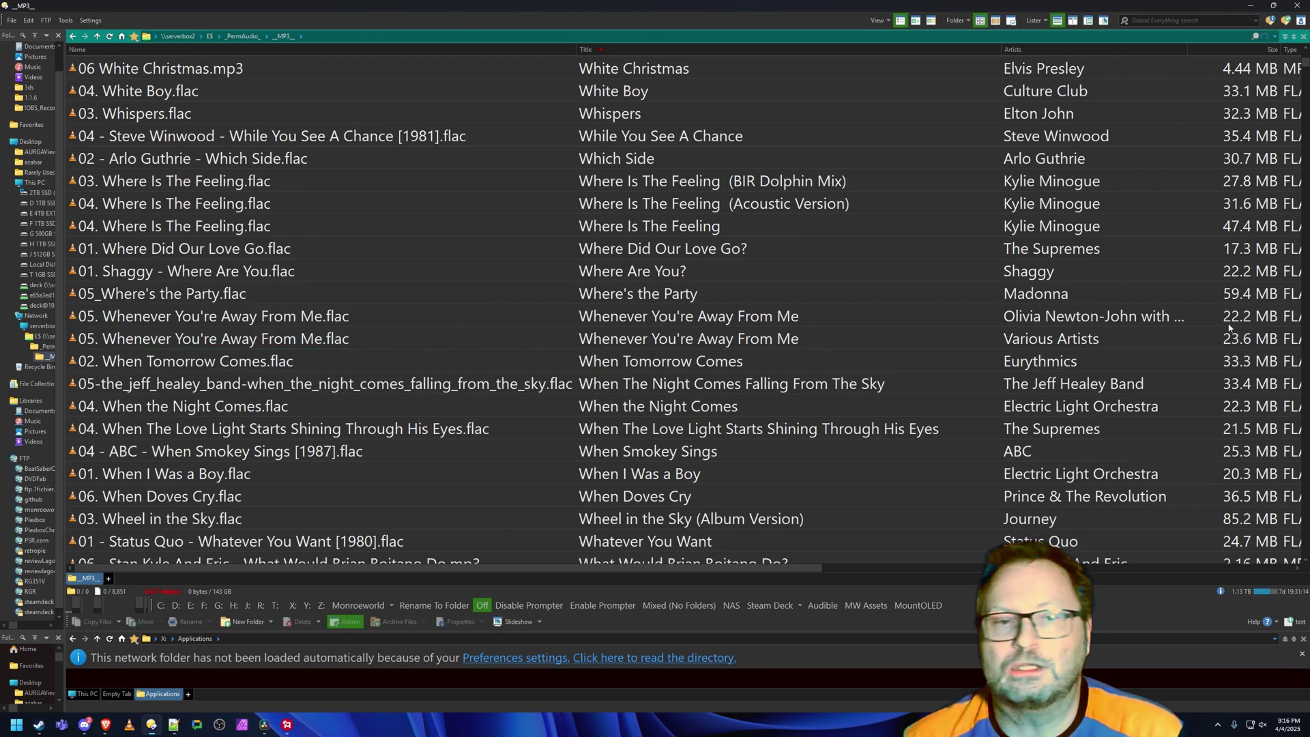
pyautogui.scroll(-7, 680, 230)
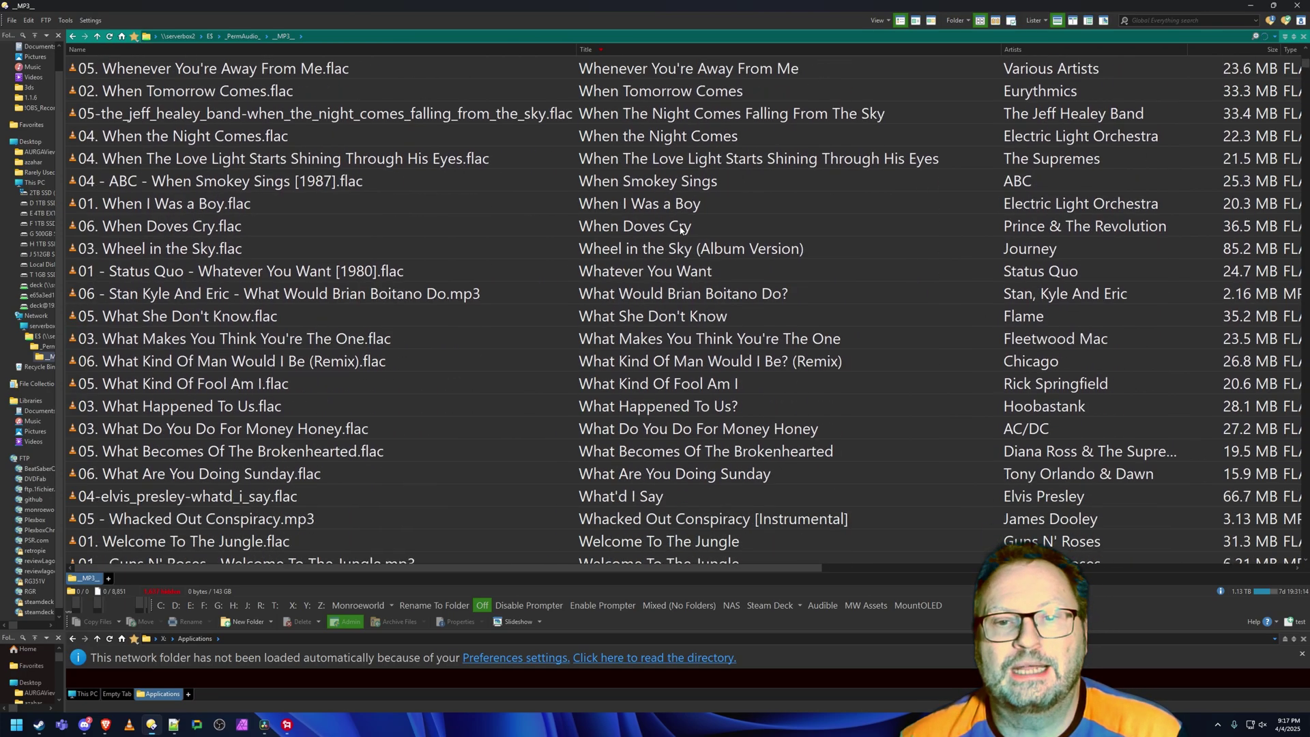
pyautogui.scroll(-1, 681, 230)
# Compare the Welcome To The Jungle flac with the duplicate Guns N' Roses mp3 by selecting each
pyautogui.click(288, 339)
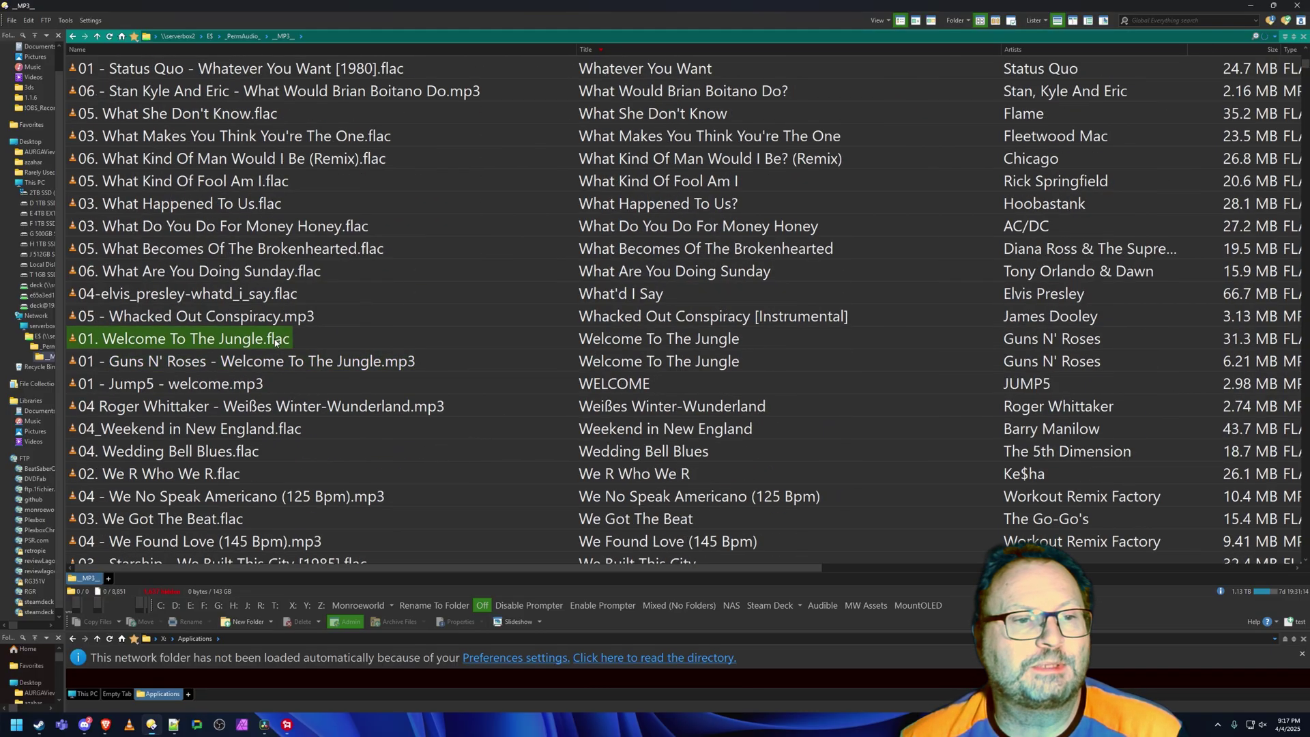
pyautogui.keyDown('shift'); pyautogui.click(321, 358); pyautogui.keyUp('shift')
pyautogui.click(329, 366)
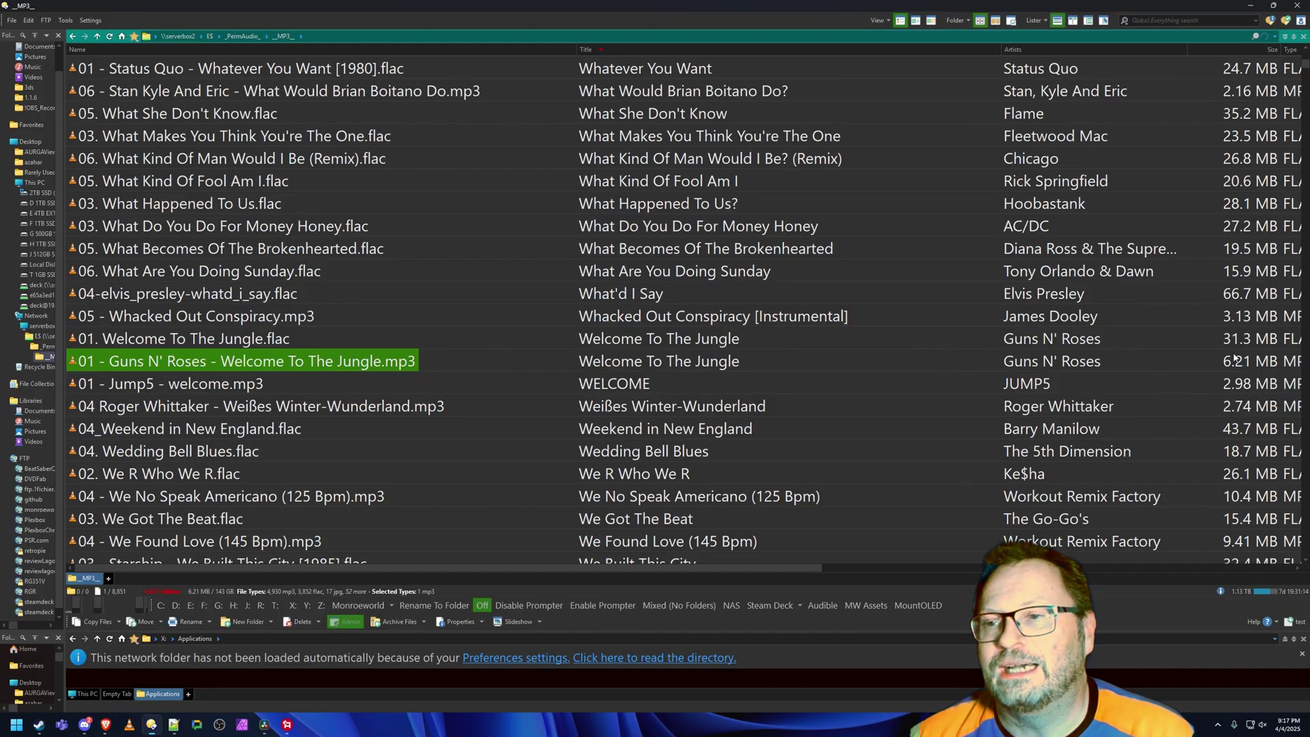
pyautogui.keyDown('ctrl'); pyautogui.click(227, 342); pyautogui.keyUp('ctrl')
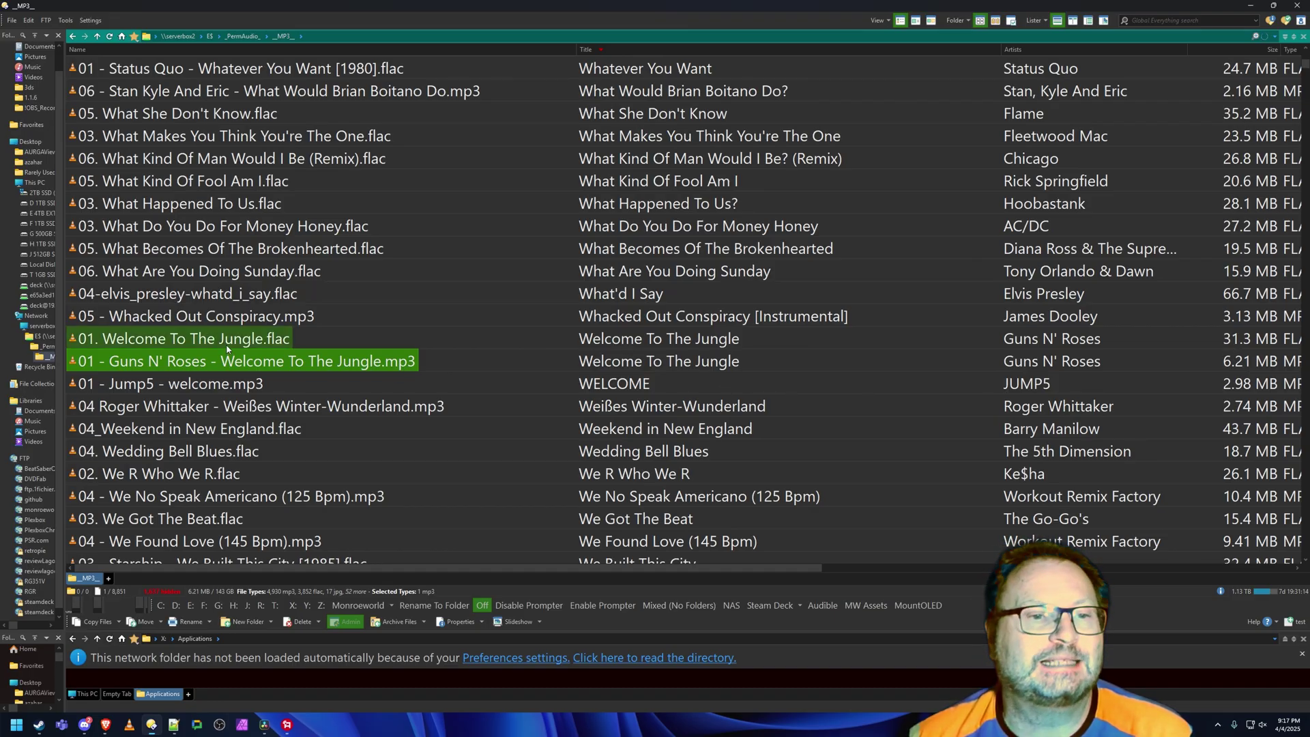
pyautogui.click(226, 341)
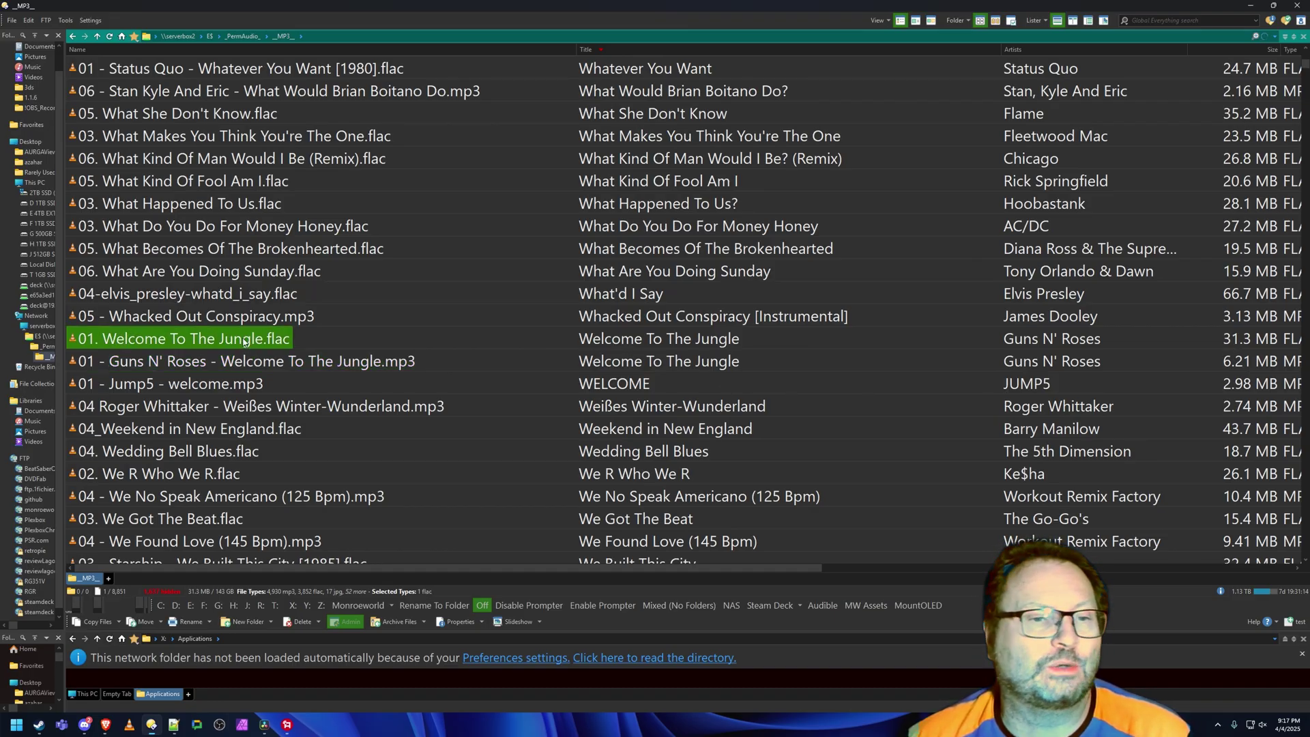
pyautogui.click(285, 361)
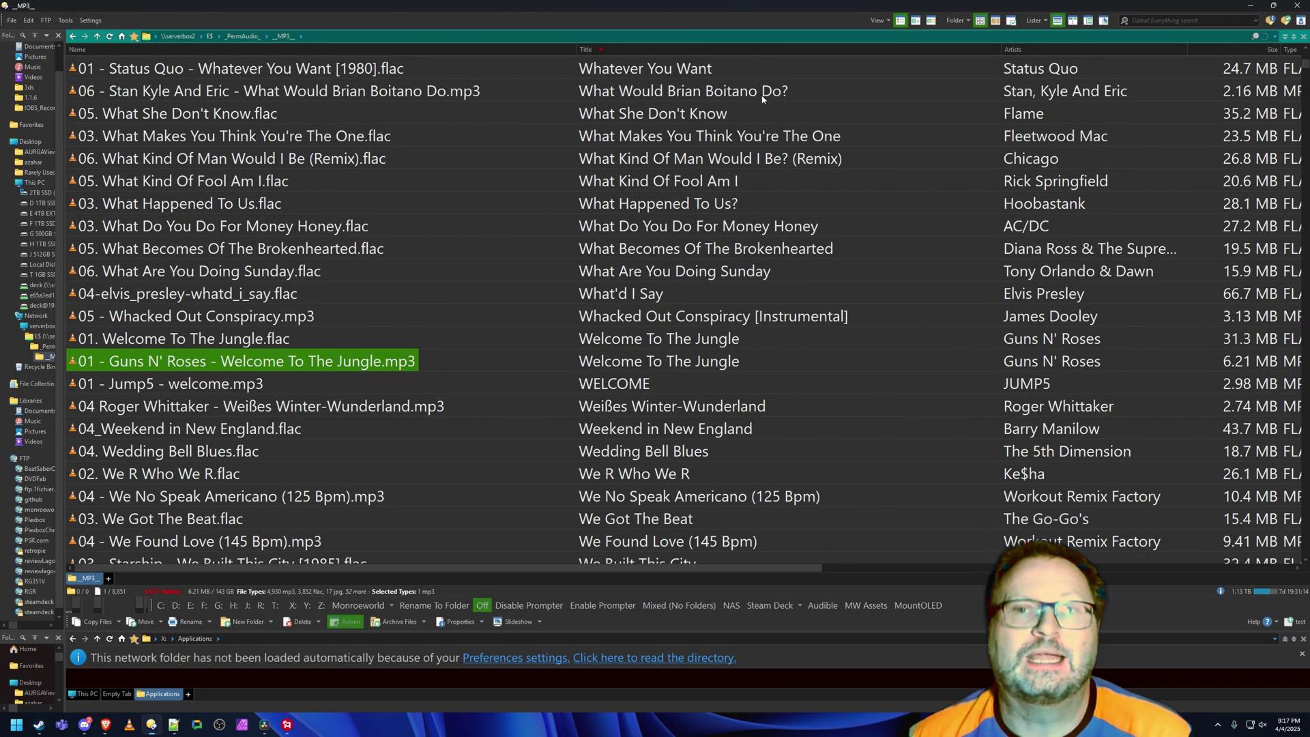
# Turn on Checkbox Mode and tick the duplicate Guns N' Roses mp3 for deletion
pyautogui.click(45, 20)
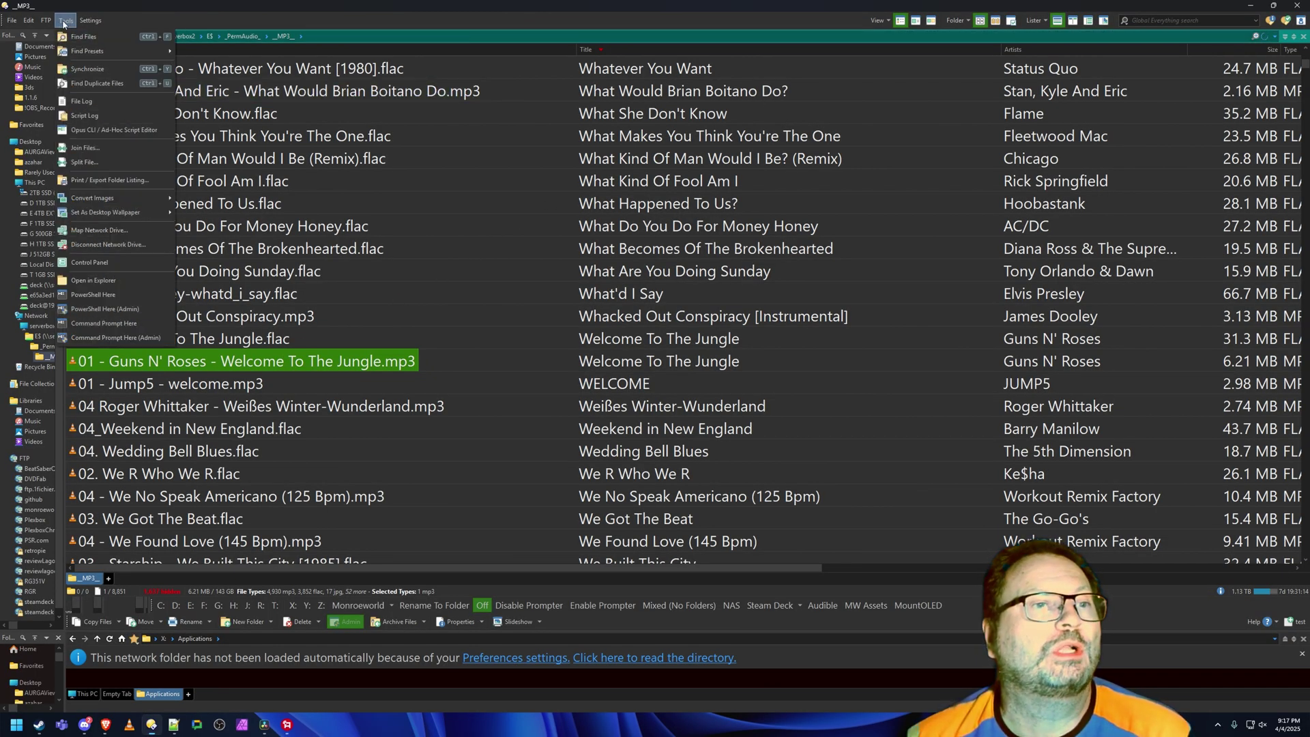
pyautogui.click(30, 20)
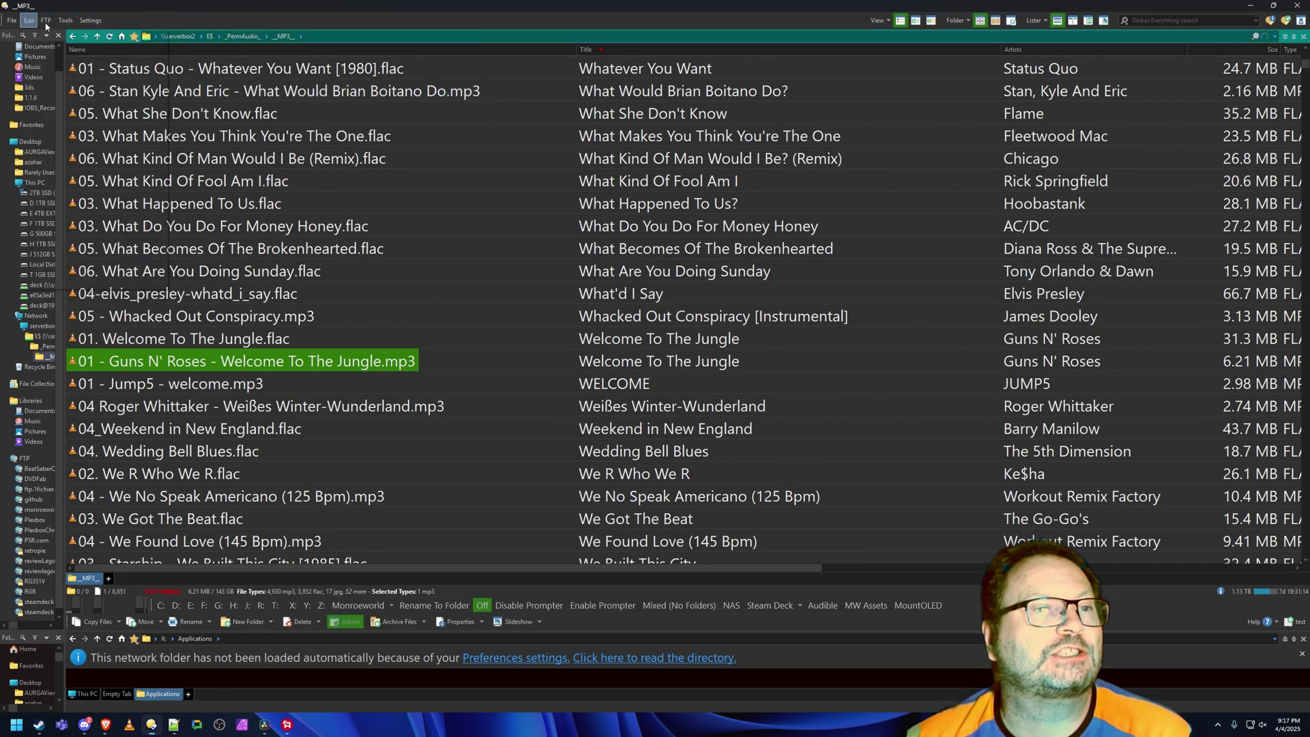
pyautogui.click(1010, 22)
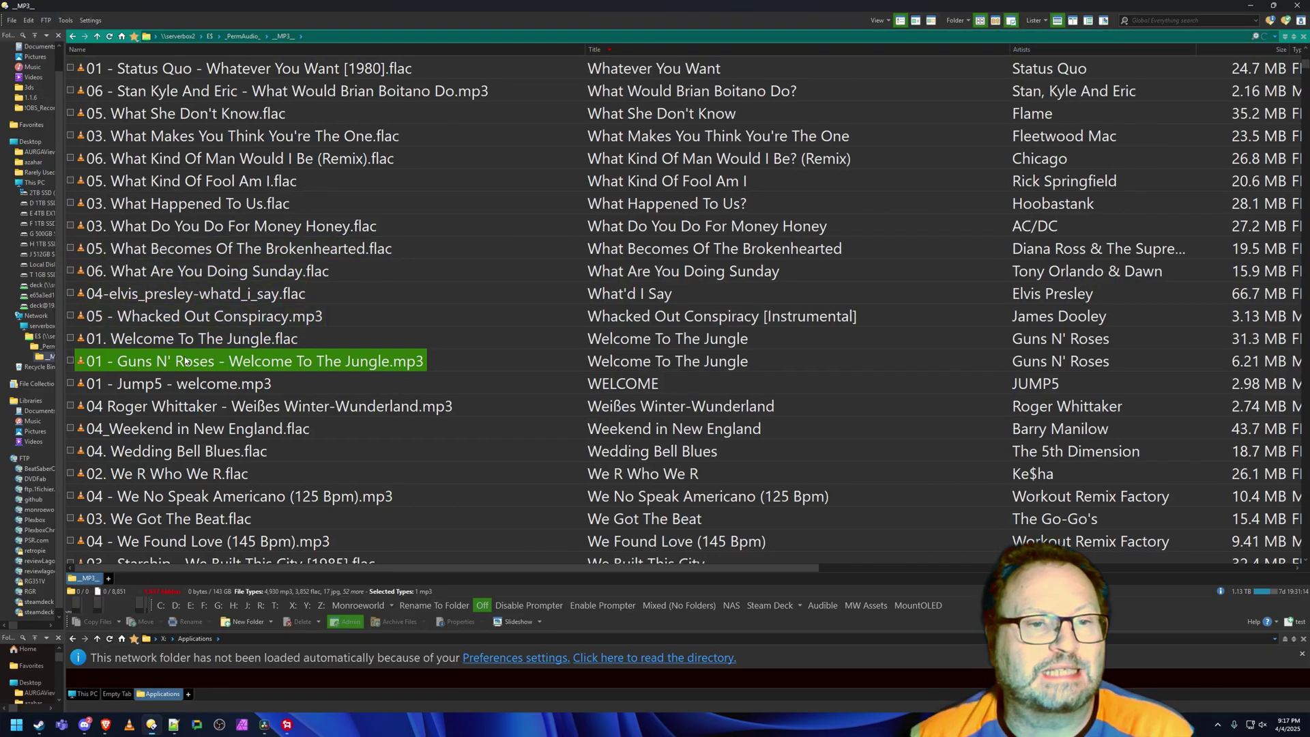
pyautogui.click(70, 361)
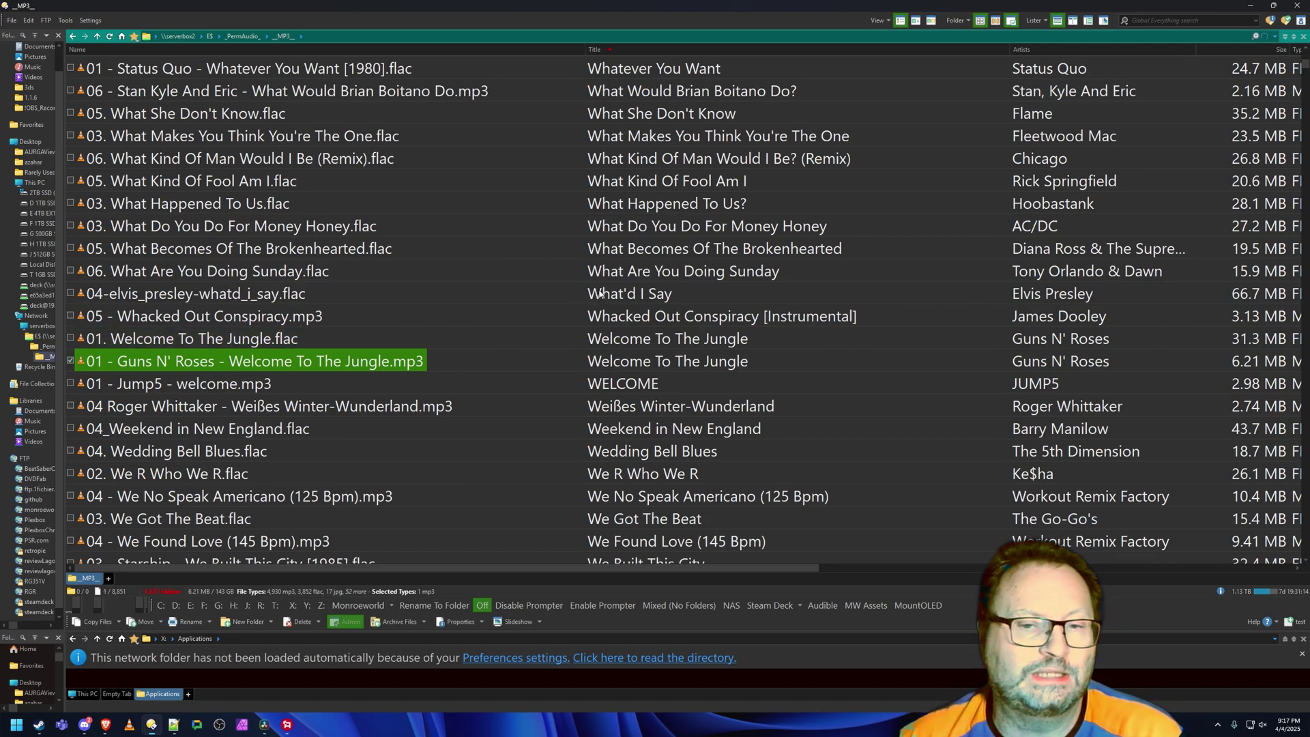
pyautogui.scroll(-2, 741, 274)
pyautogui.scroll(-4, 741, 275)
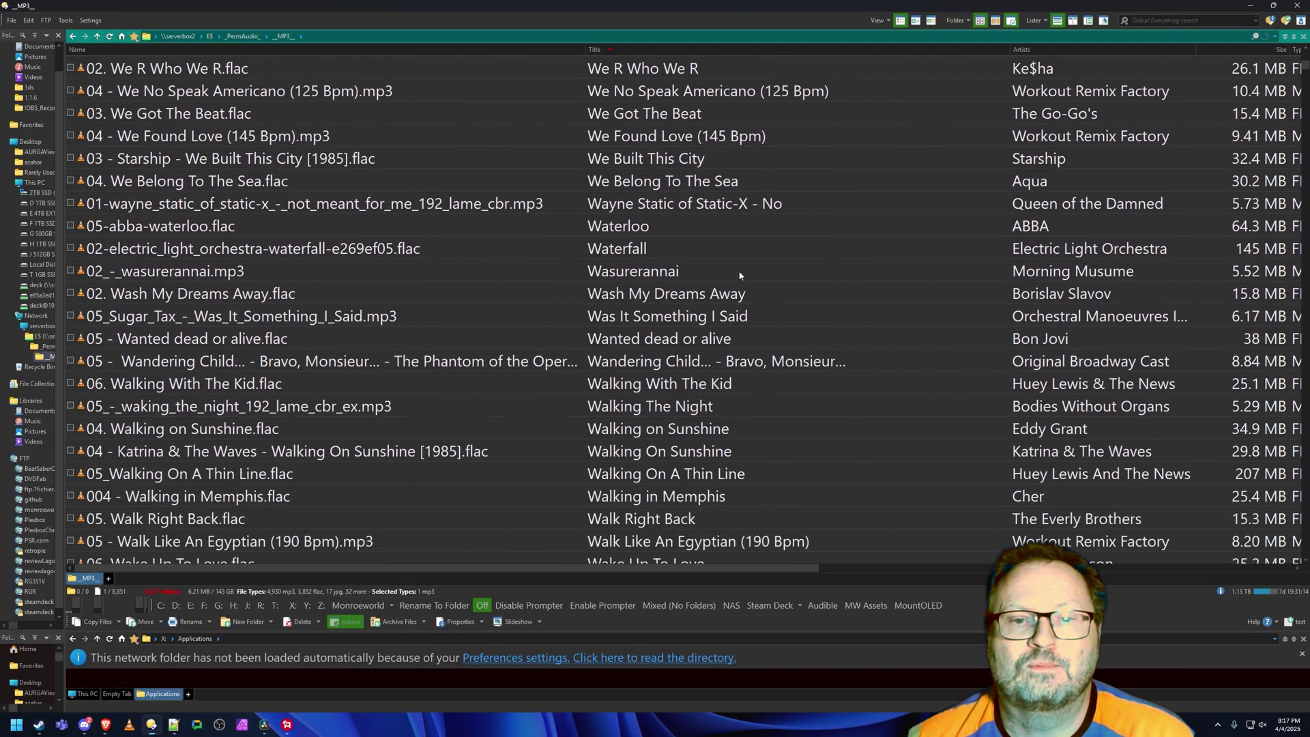
pyautogui.scroll(-1, 741, 274)
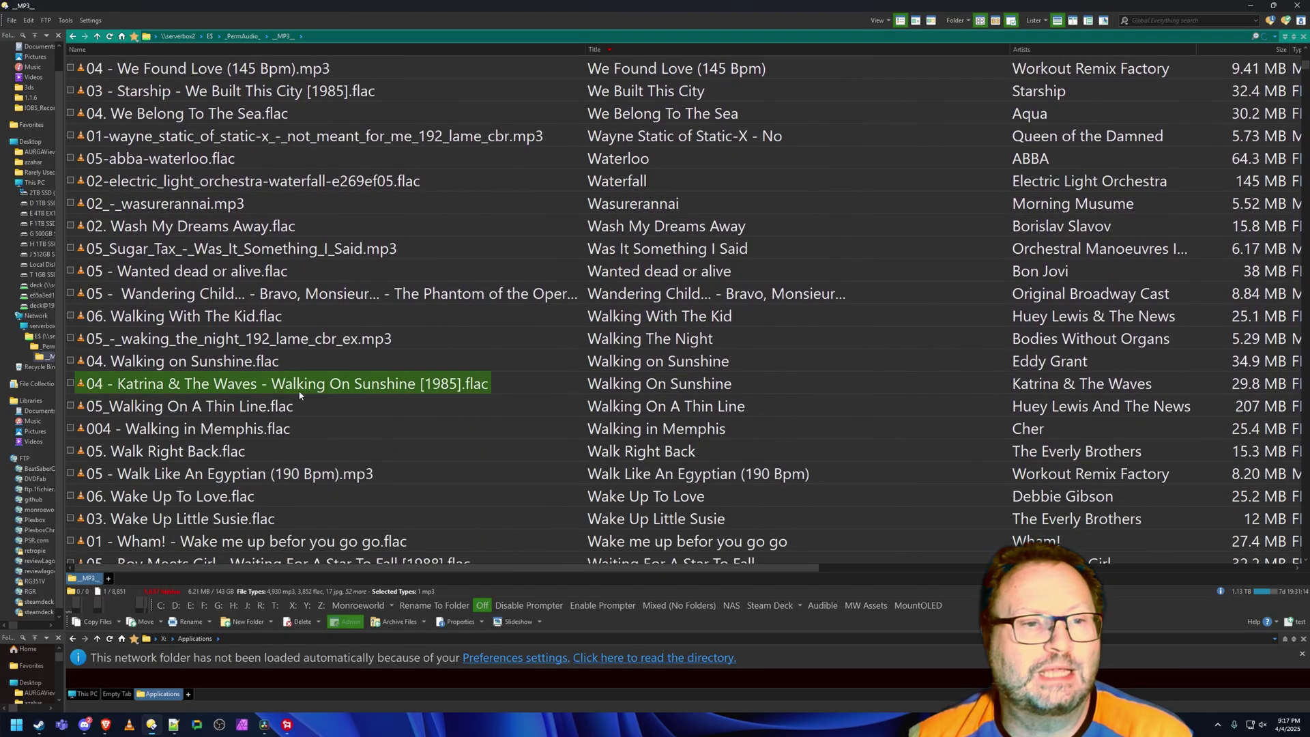
pyautogui.scroll(-3, 747, 346)
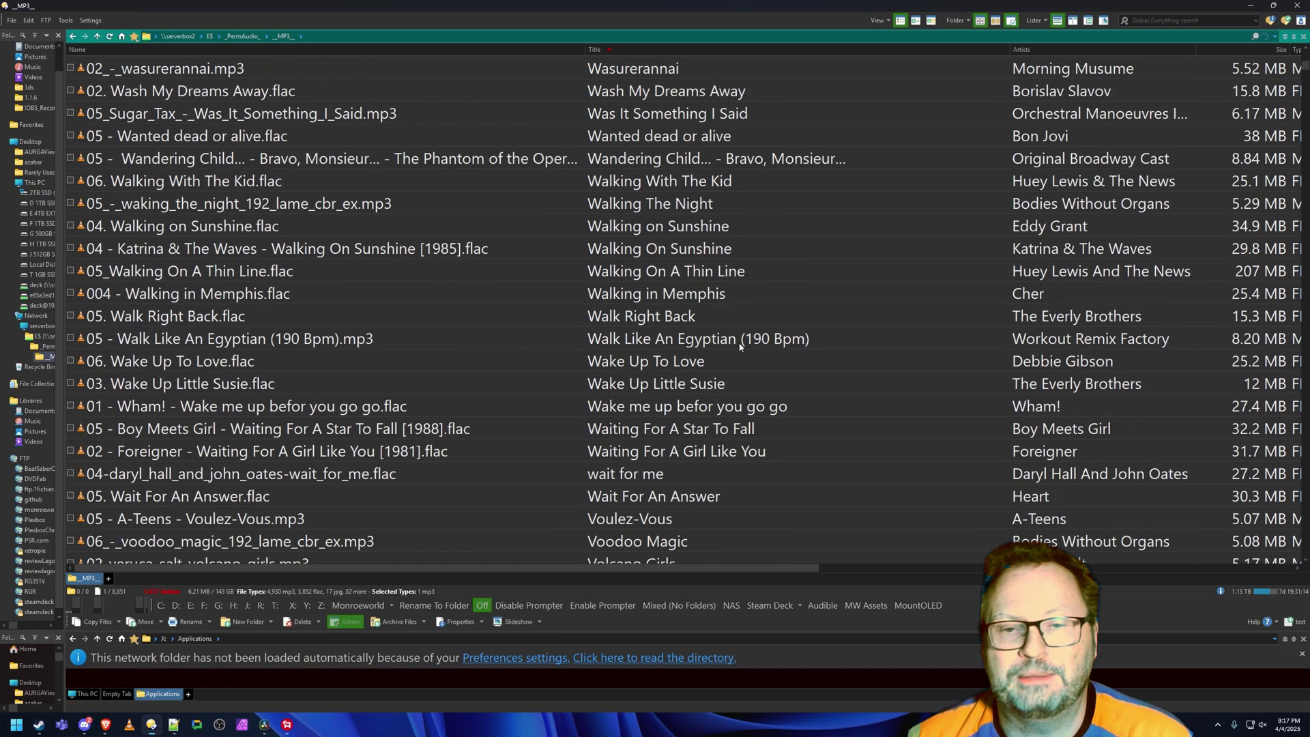
pyautogui.scroll(-3, 659, 339)
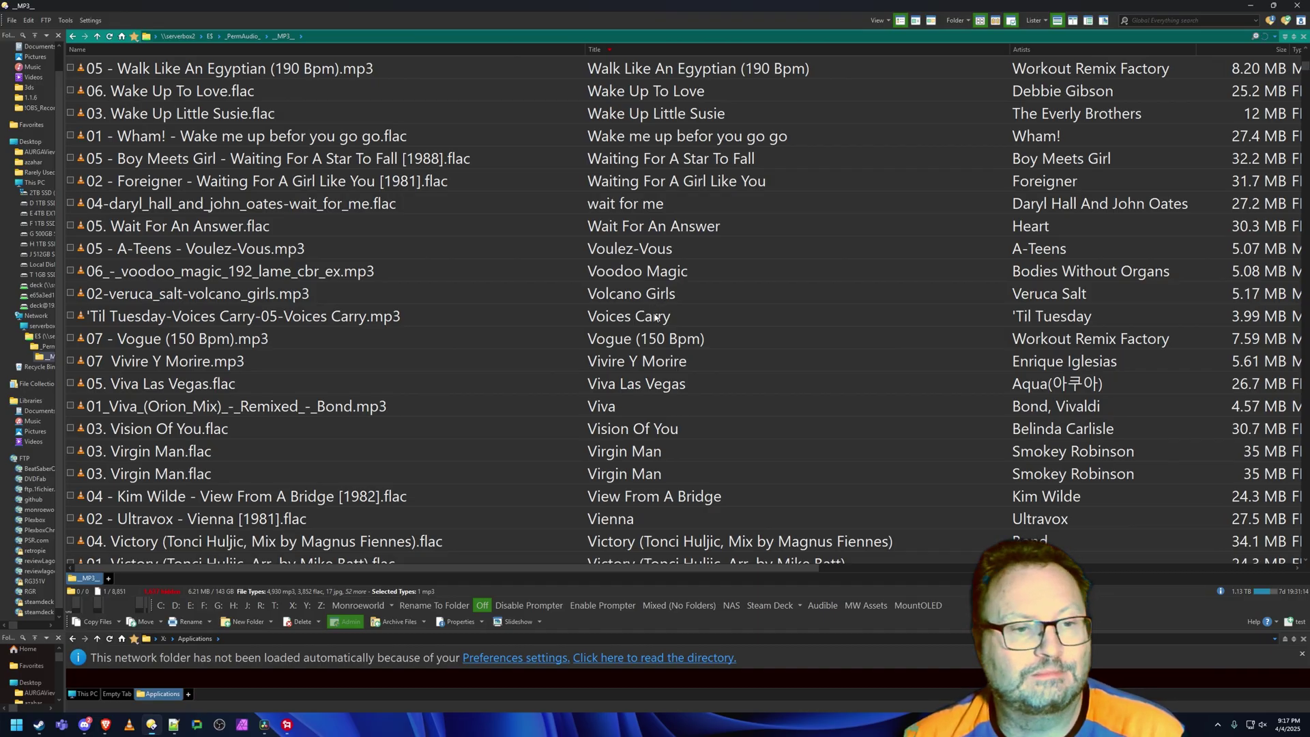
pyautogui.scroll(-2, 657, 317)
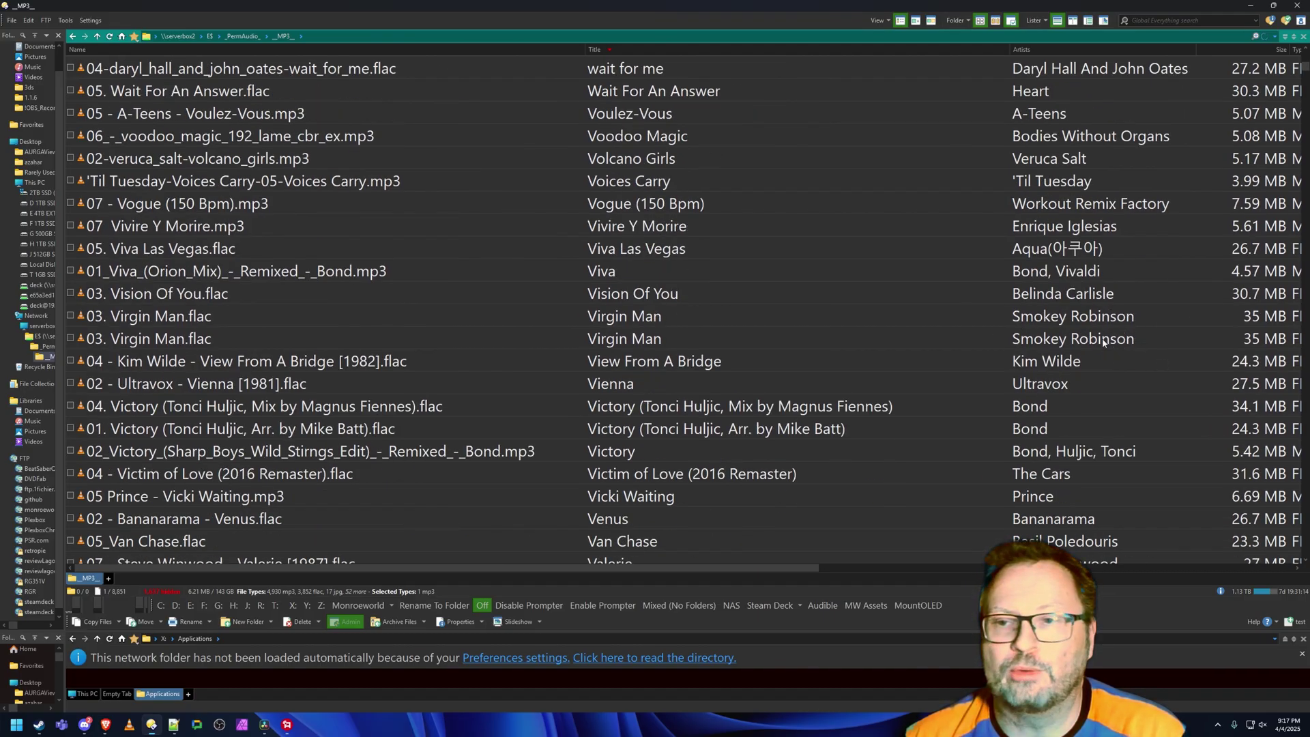
pyautogui.scroll(-2, 698, 318)
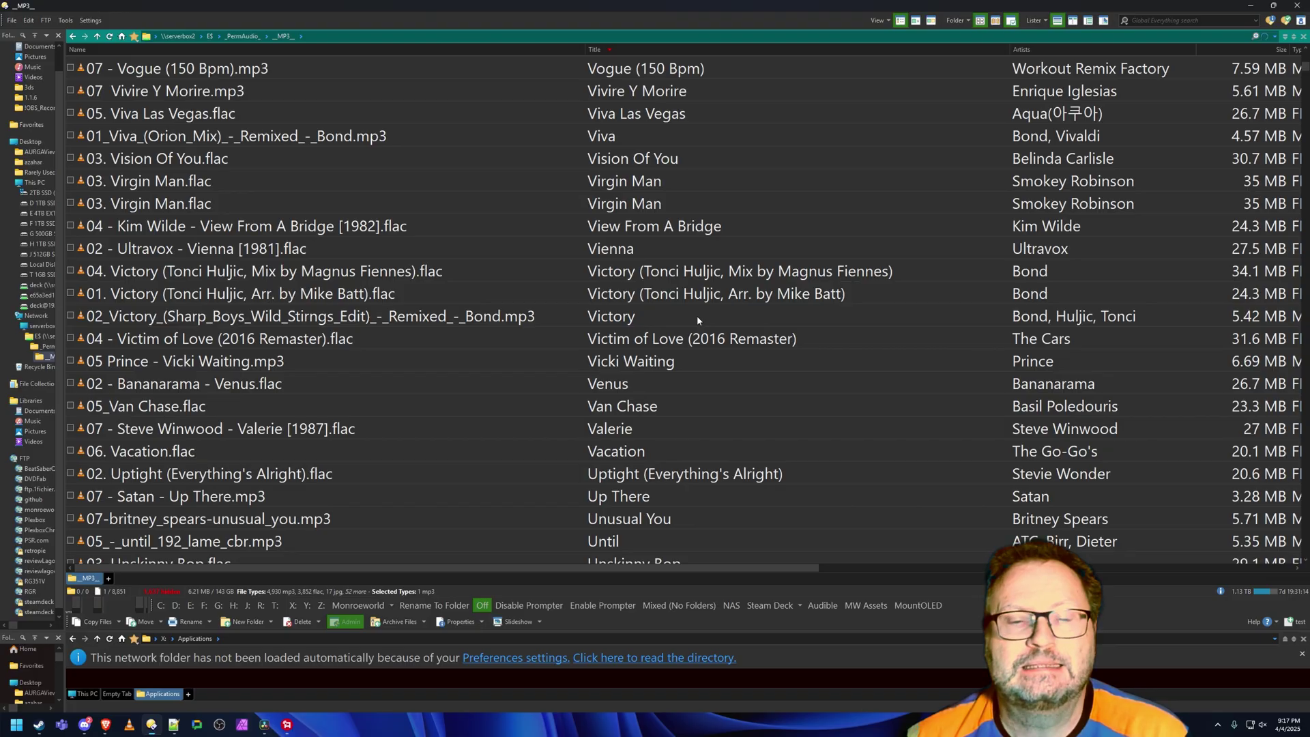
pyautogui.scroll(-5, 697, 316)
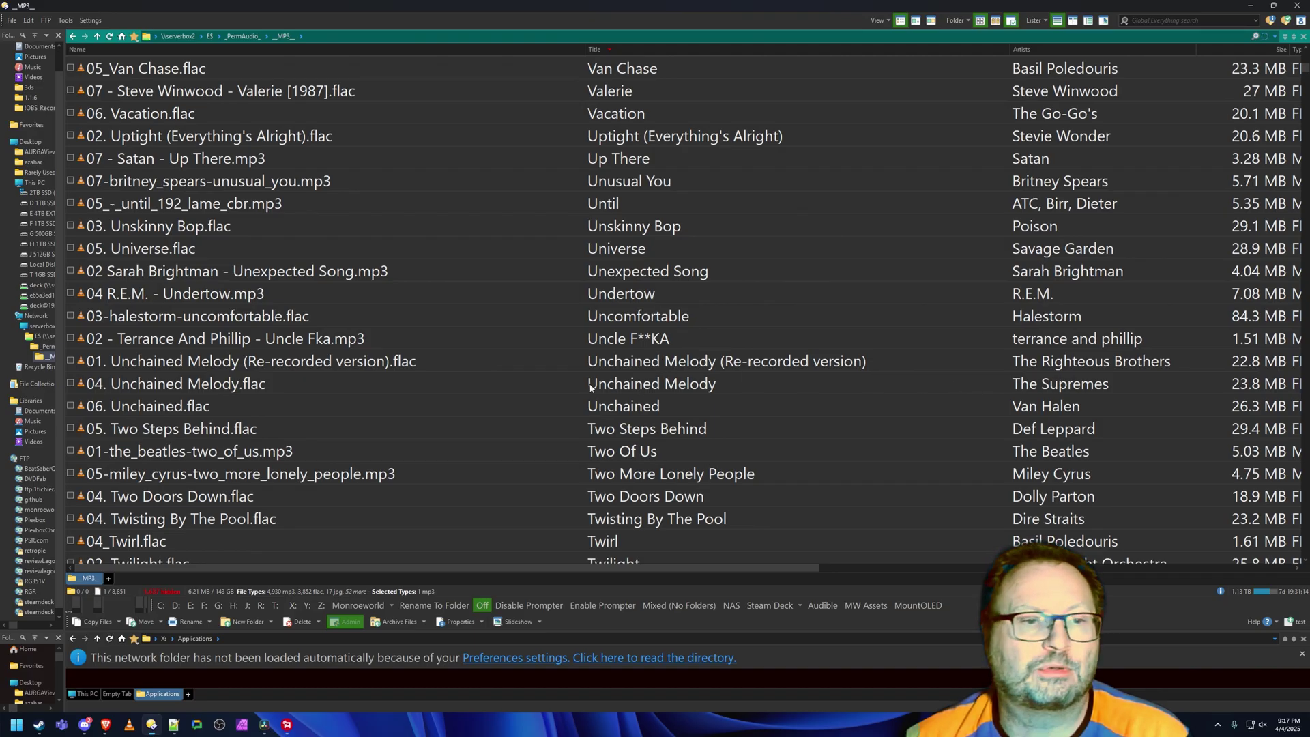
pyautogui.scroll(-4, 714, 369)
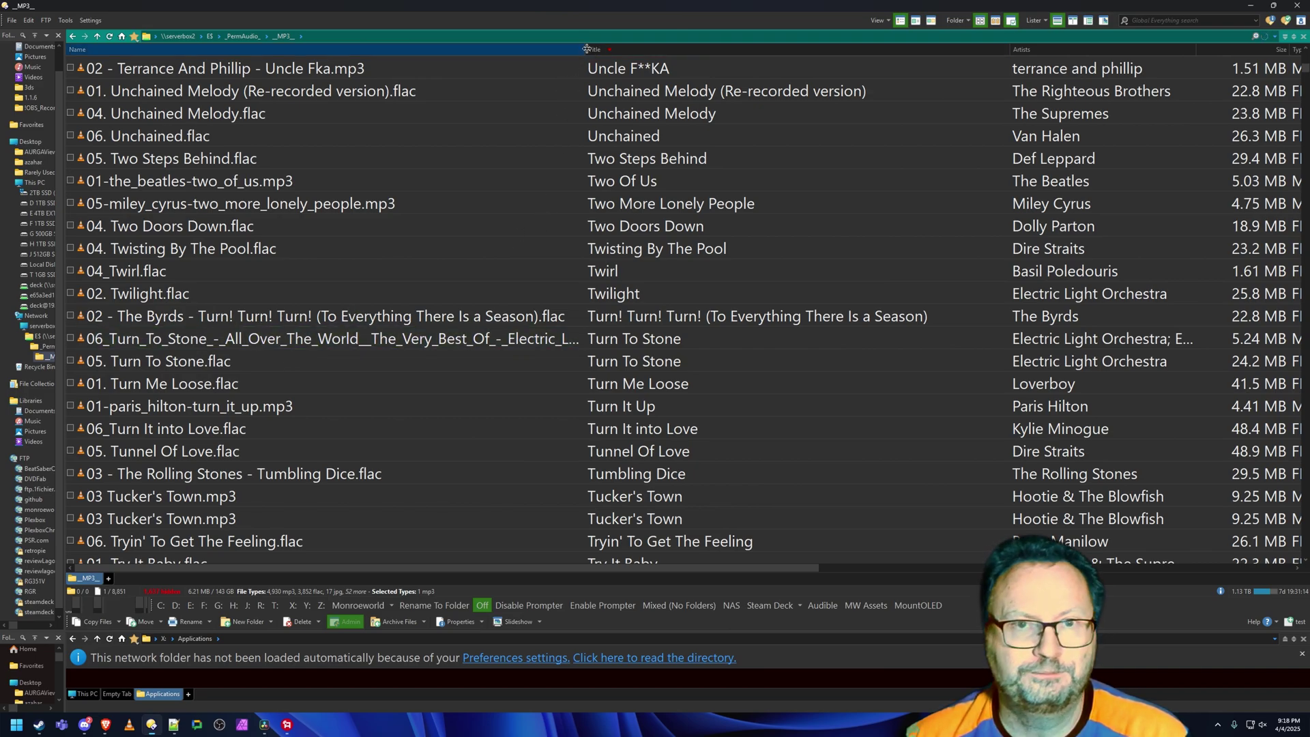
# Widen the Name column, then narrow it so the Title, Artists, Size and Type columns fit
pyautogui.moveTo(583, 49); pyautogui.dragTo(764, 49)
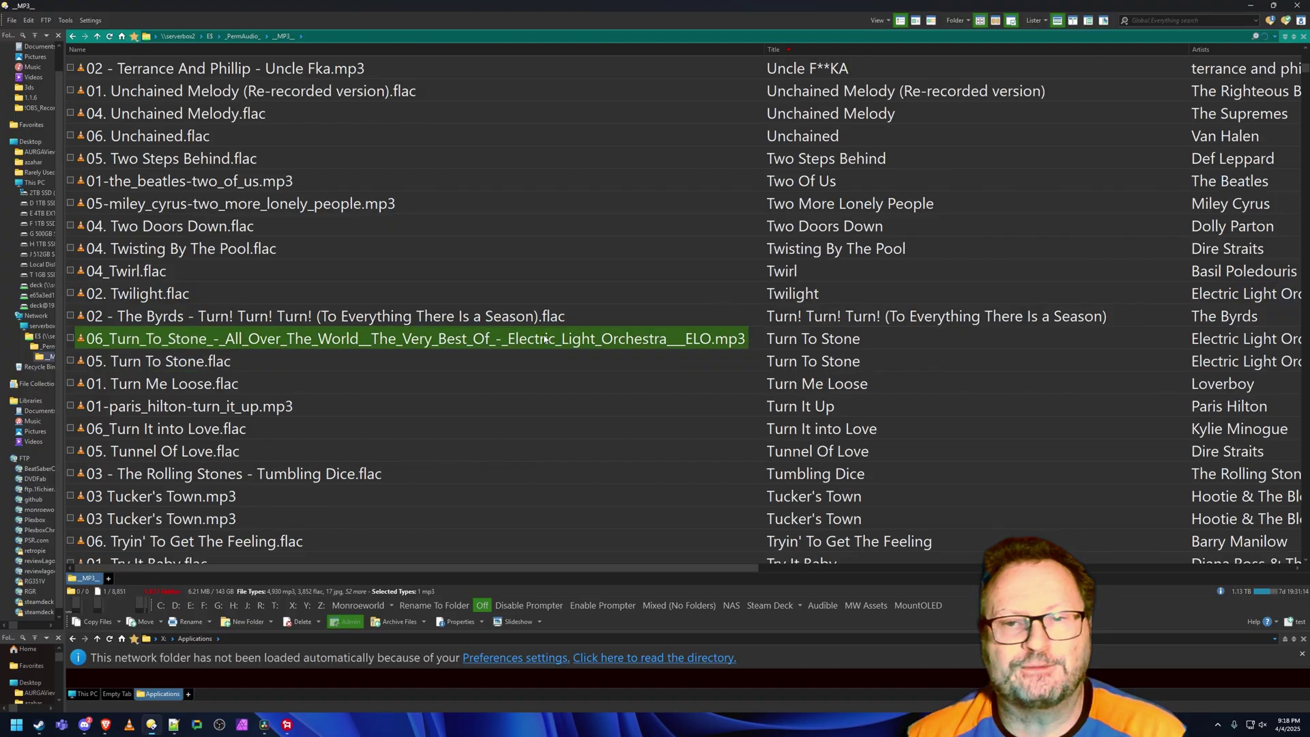
pyautogui.moveTo(765, 49); pyautogui.dragTo(532, 51)
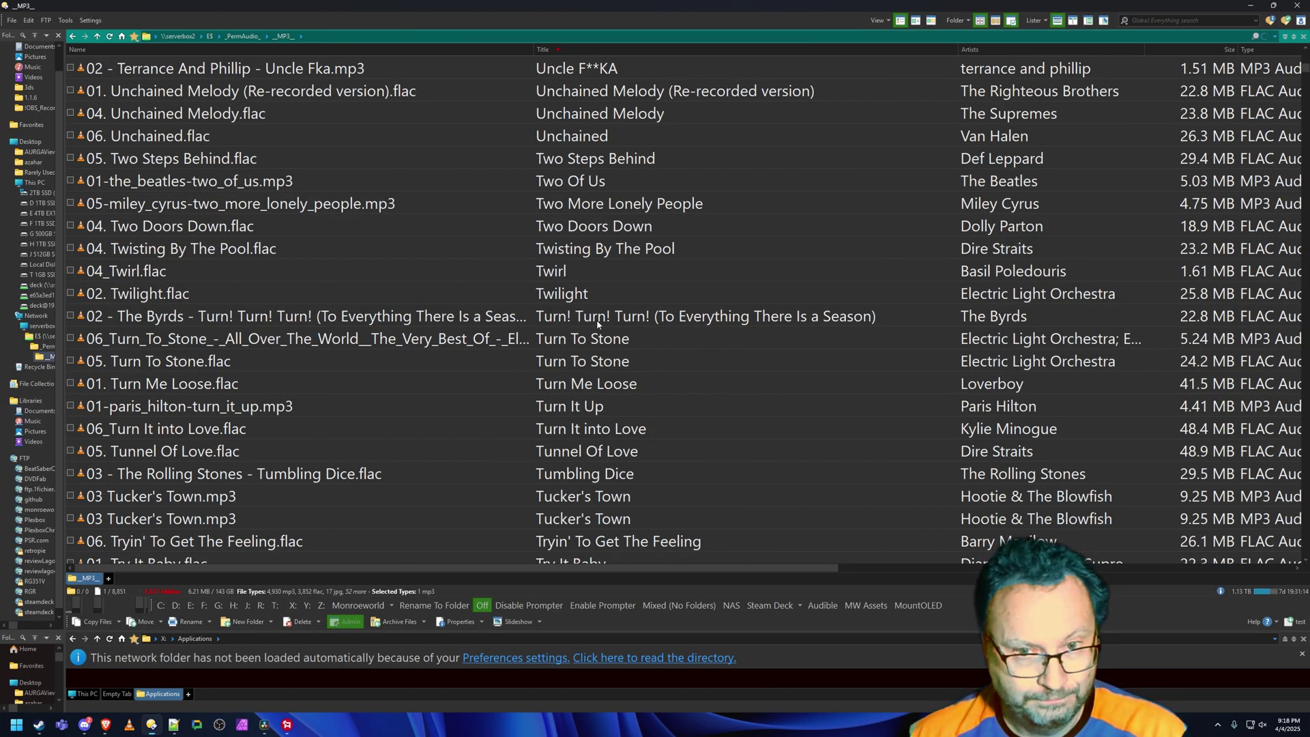
# Drag-select the six Unknown Track 05 to 07 MP3 files
pyautogui.scroll(-6, 597, 320)
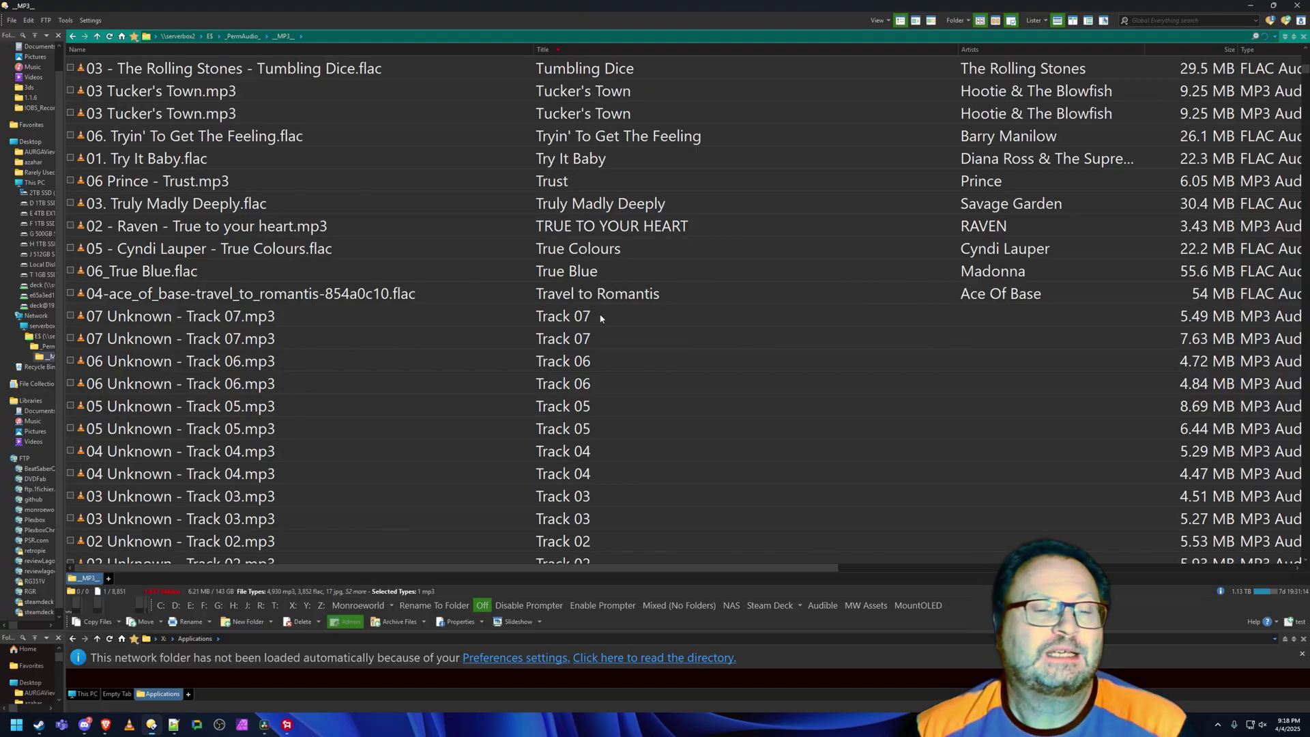
pyautogui.scroll(-1, 597, 314)
pyautogui.moveTo(613, 252); pyautogui.dragTo(676, 363)
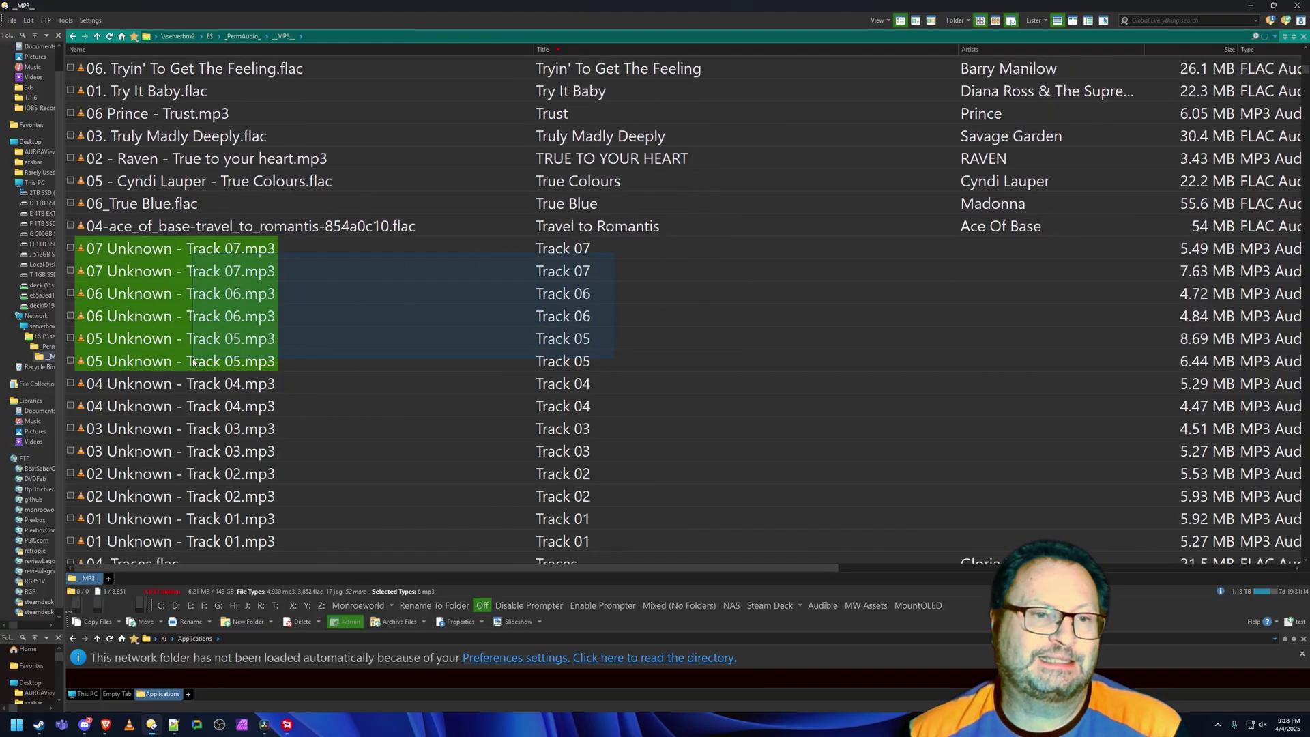
# Scroll down the title-sorted list to the three Suddenly entries
pyautogui.scroll(-7, 719, 317)
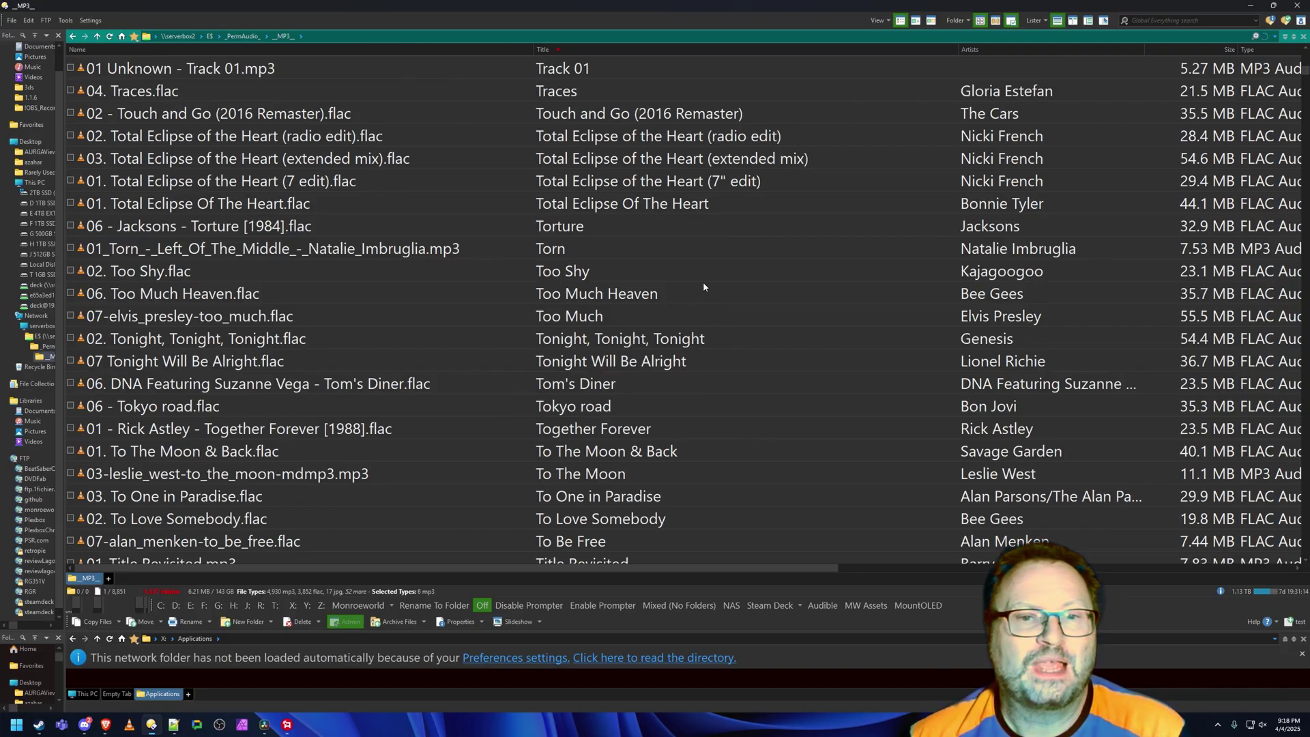
pyautogui.scroll(-20, 703, 280)
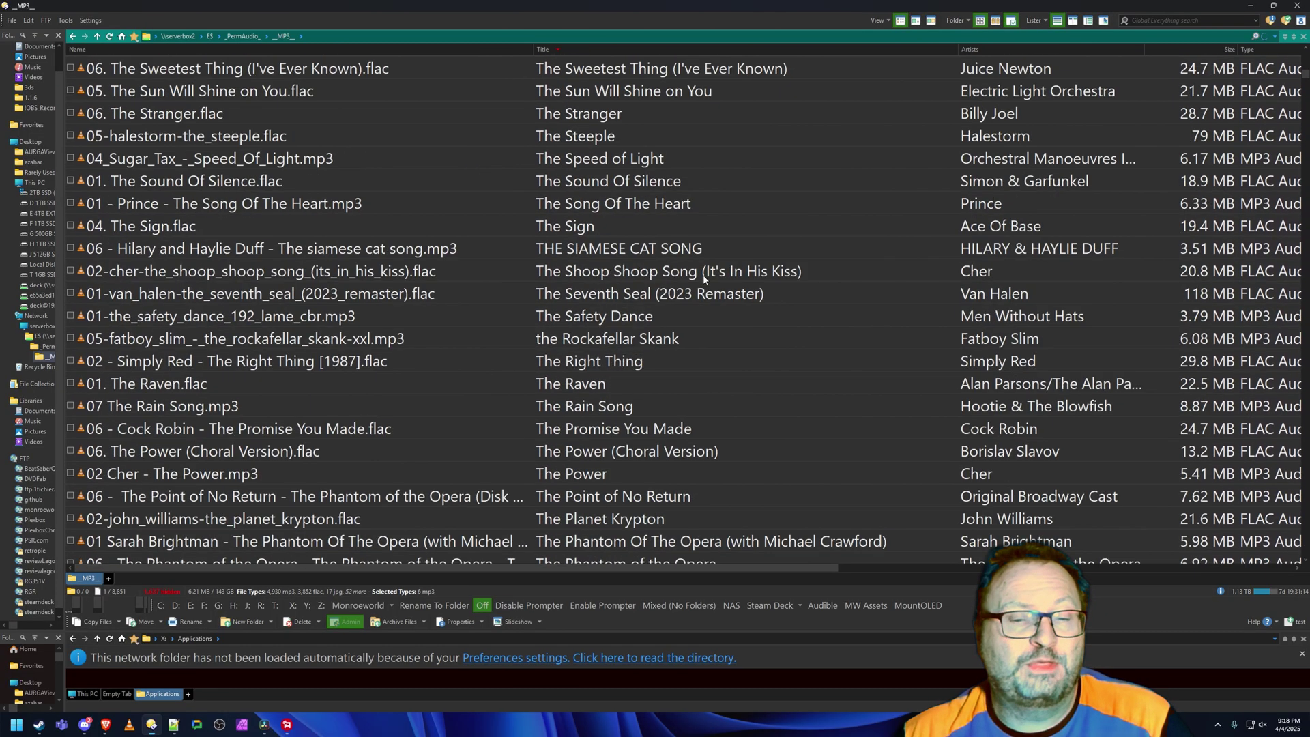
pyautogui.scroll(-20, 704, 277)
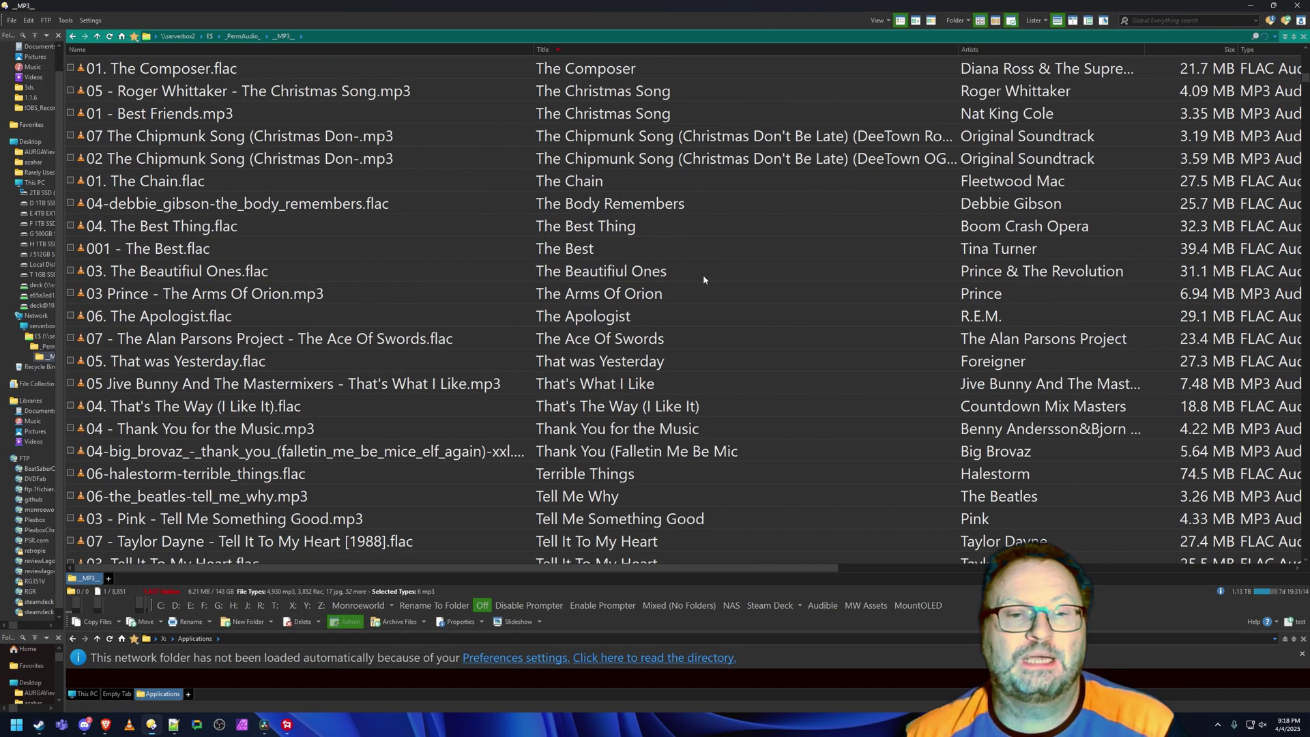
pyautogui.scroll(-5, 704, 279)
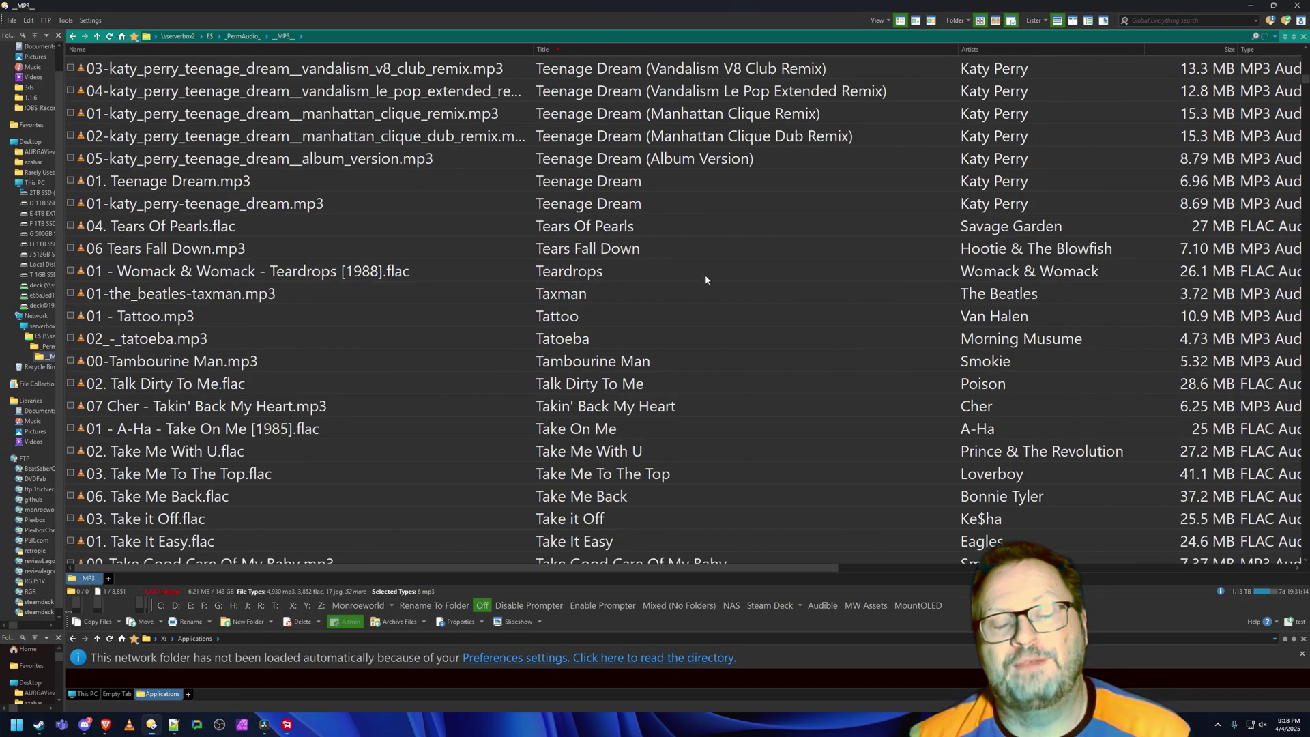
pyautogui.scroll(-2, 705, 274)
pyautogui.scroll(-2, 706, 274)
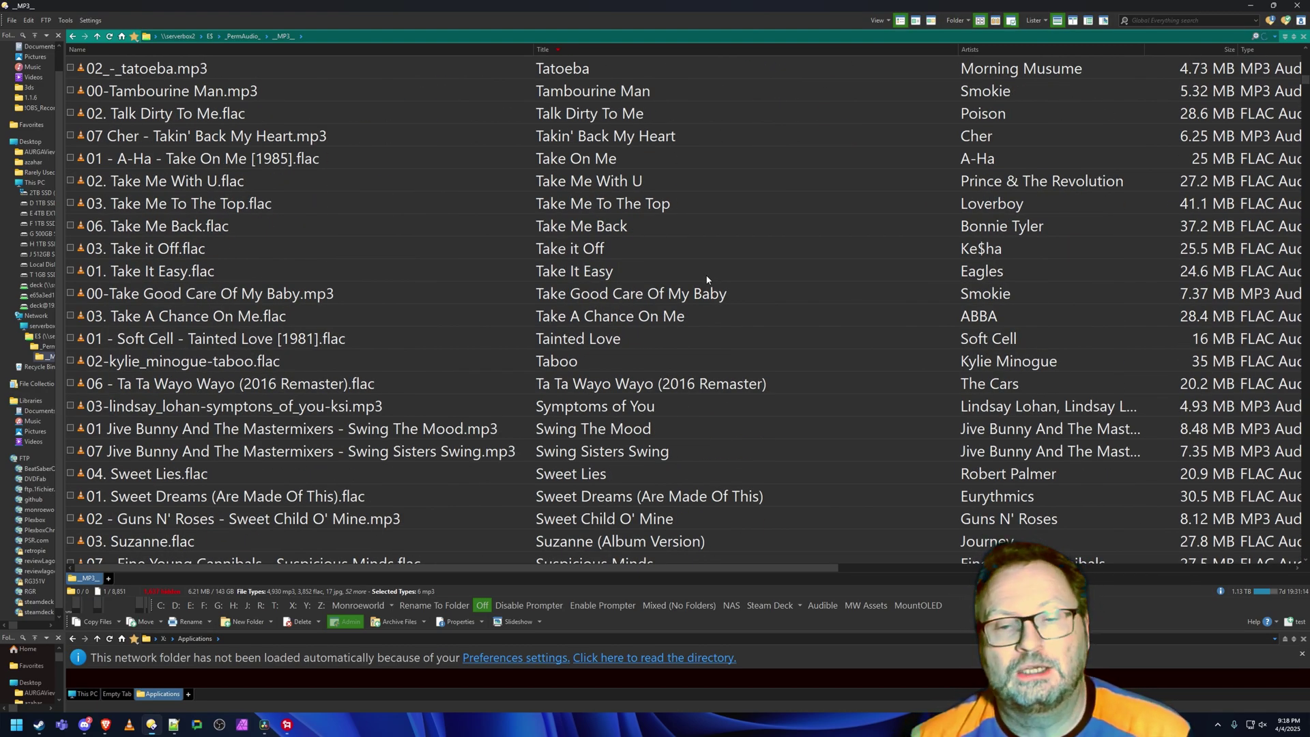
pyautogui.scroll(-4, 706, 279)
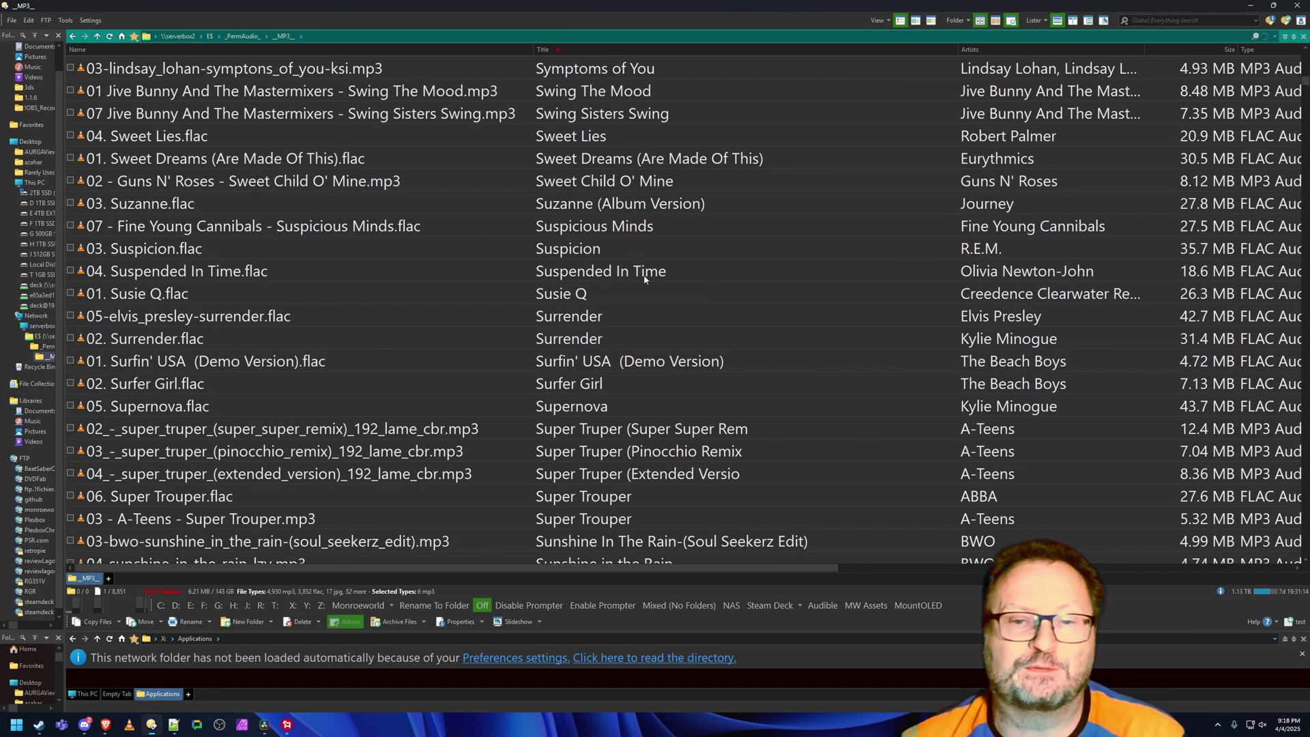
pyautogui.scroll(-5, 649, 276)
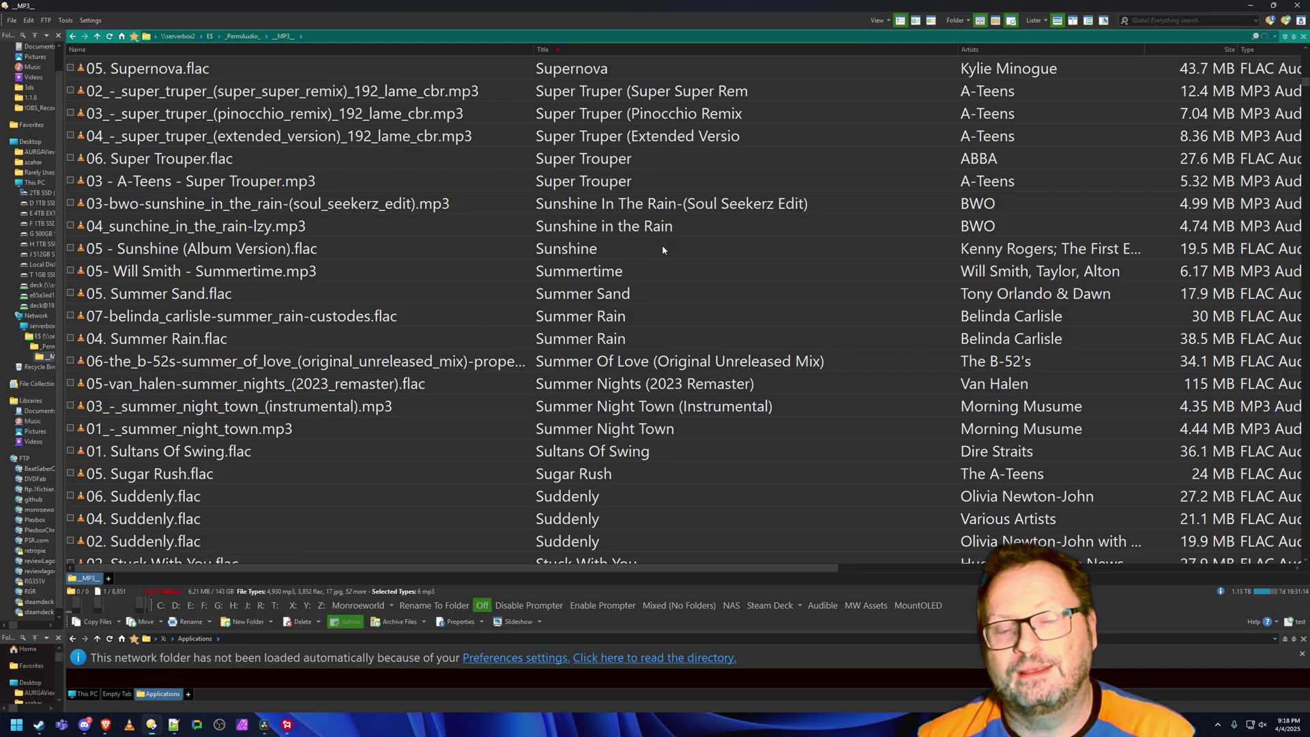
pyautogui.scroll(-3, 662, 246)
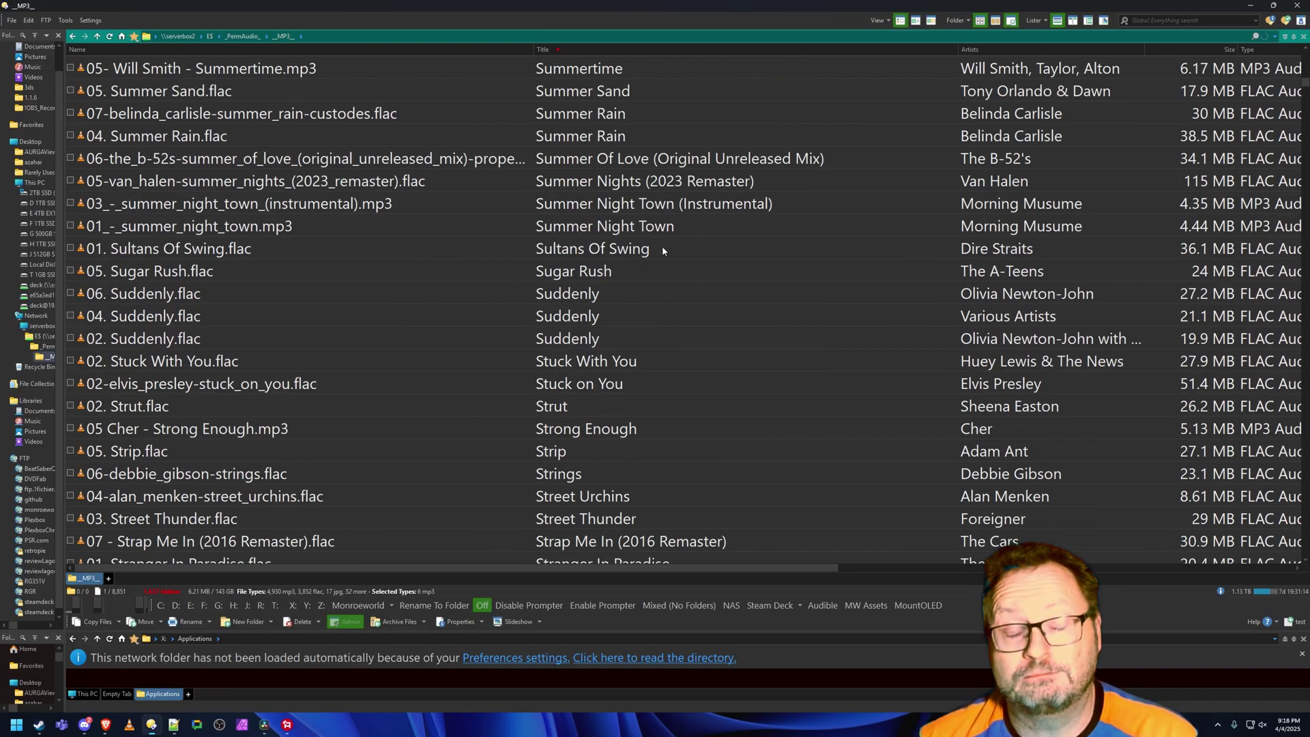